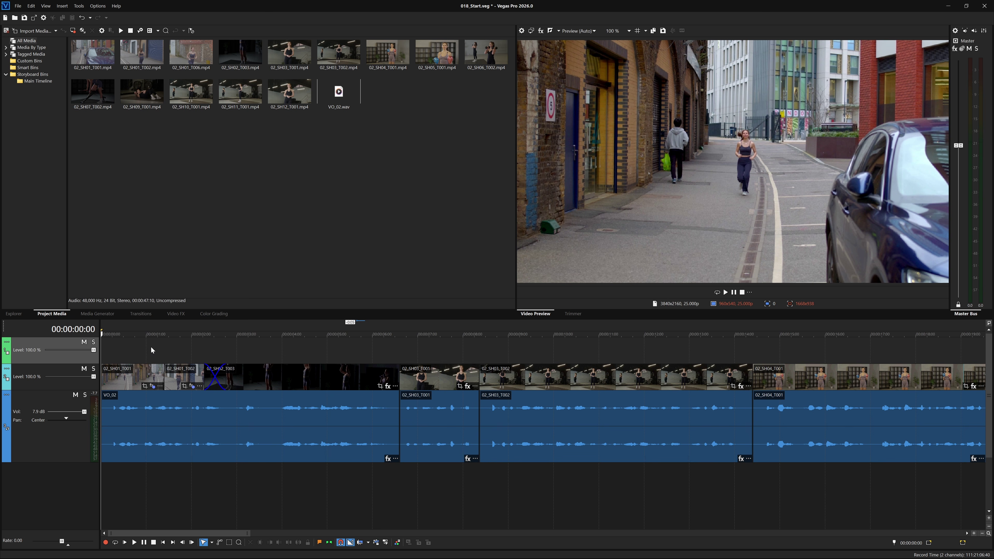
Try adding the Title19 preset from Titles & Text to the empty top video track
left_click(105, 315)
left_click(26, 104)
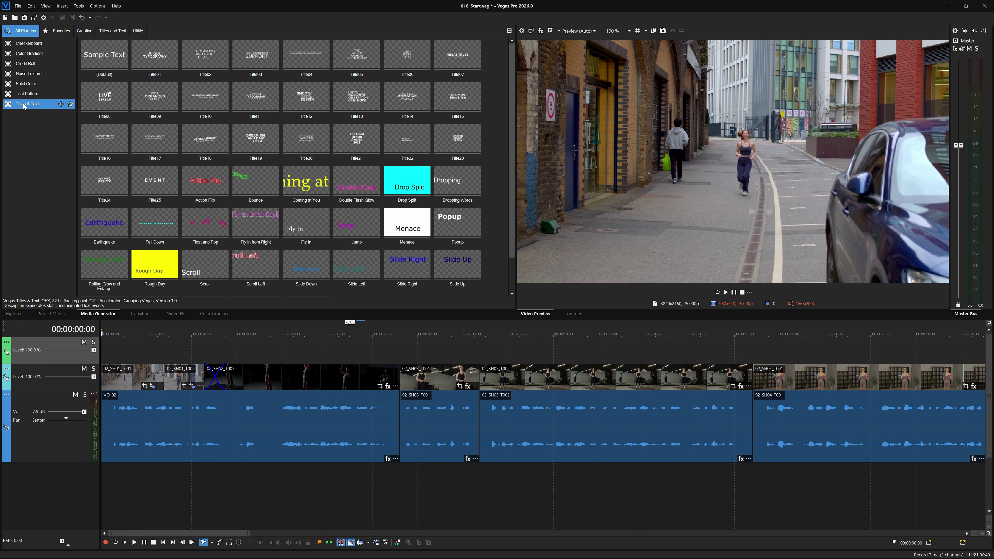
left_click_drag(256, 141, 132, 351)
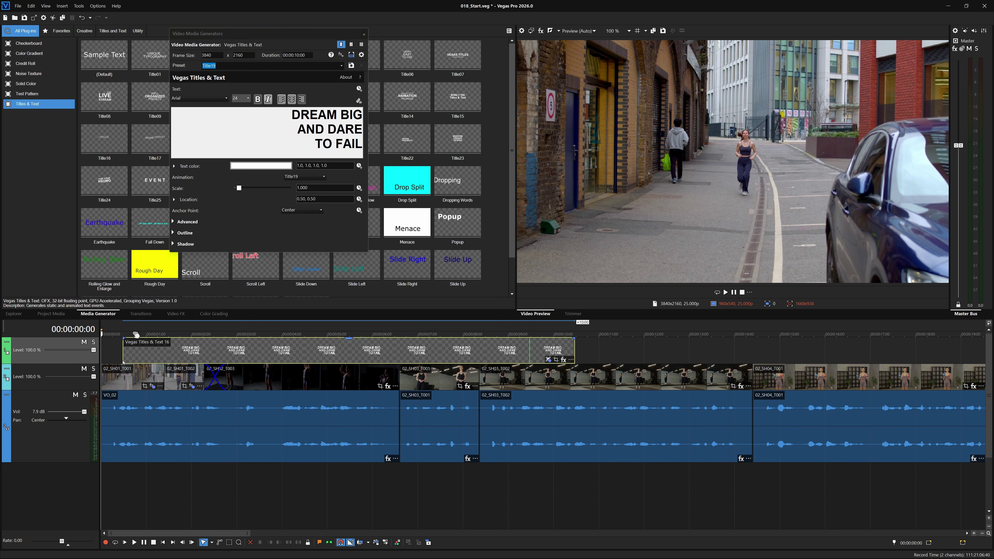
left_click(135, 335)
left_click(258, 347)
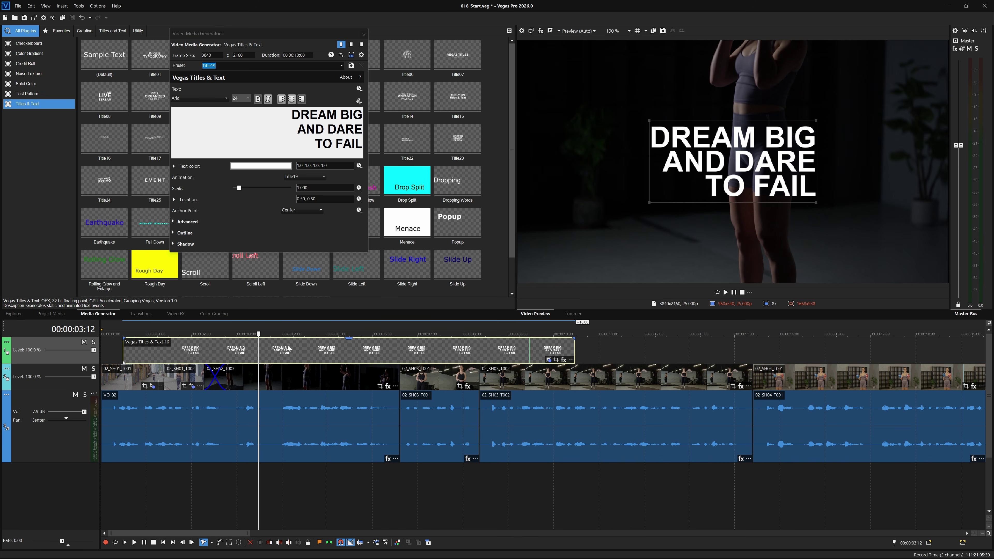
key("ctrl+z")
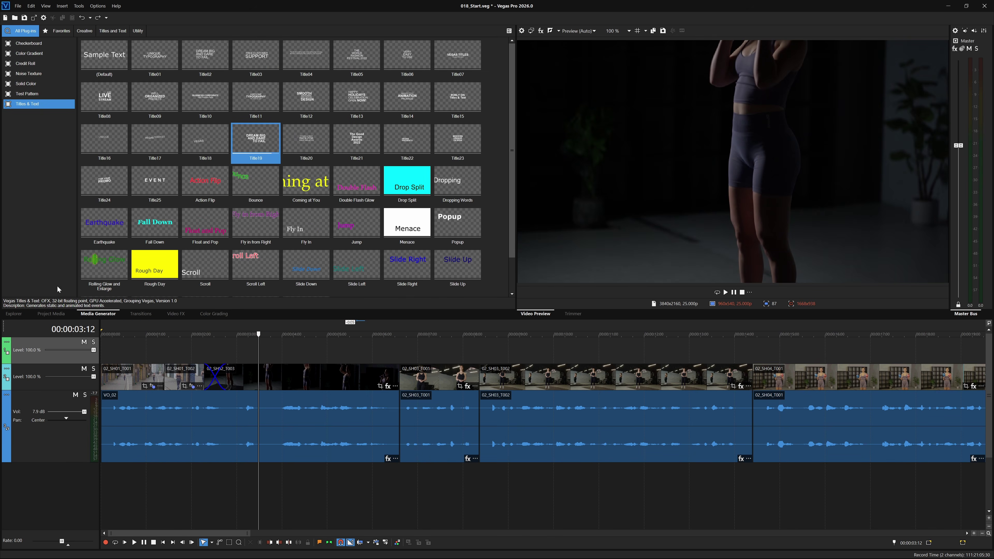
Insert a default text media event on the empty top video track at 00:00:00:21
left_click(45, 312)
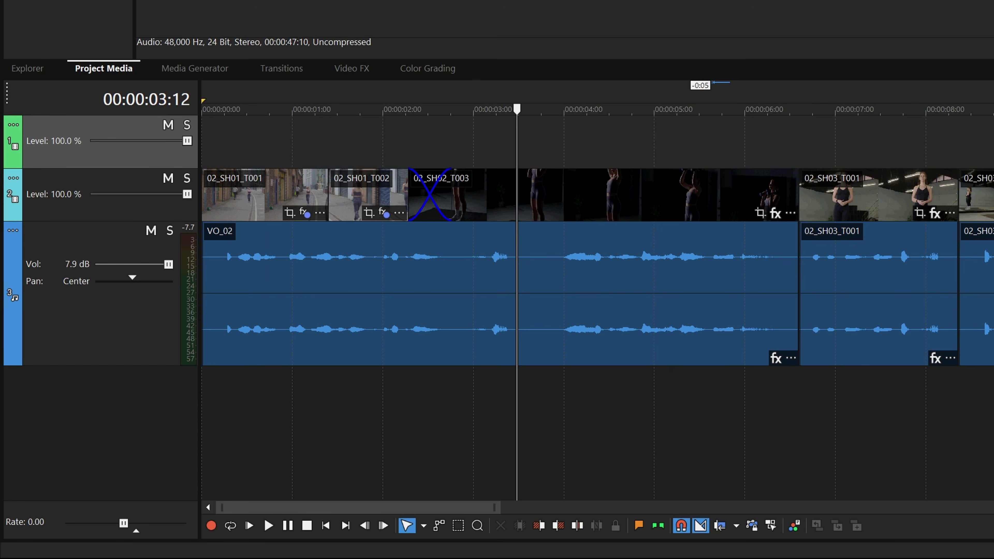
left_click_drag(516, 123, 277, 123)
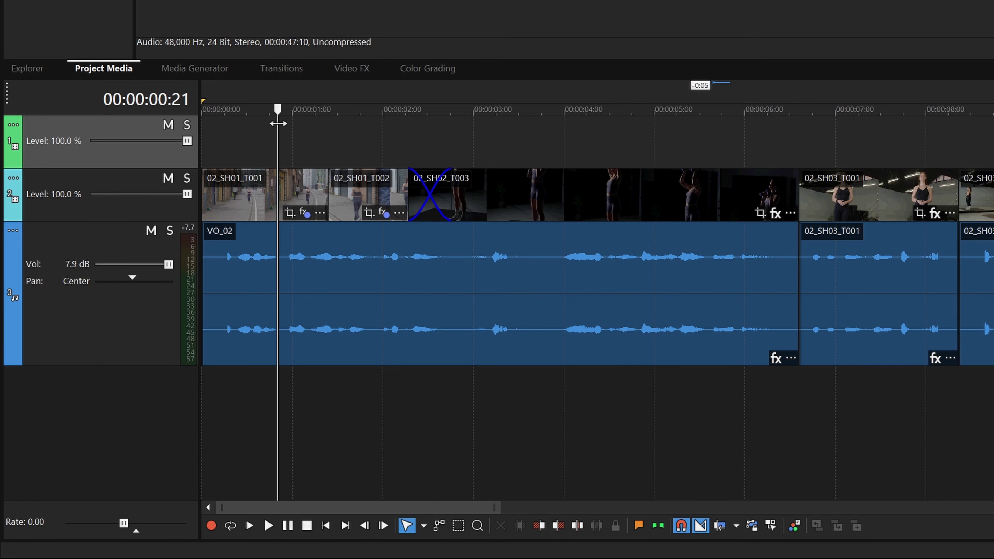
right_click(324, 143)
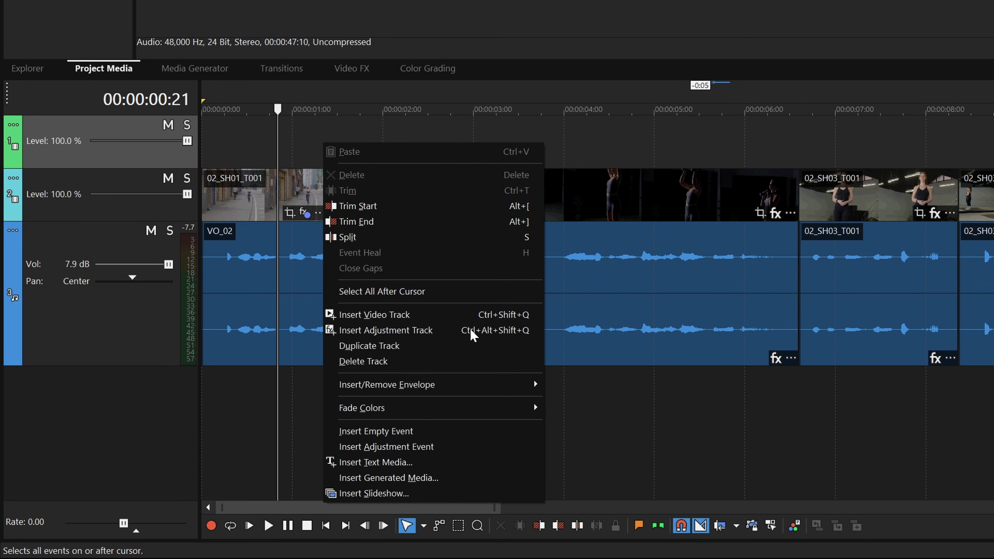
left_click(487, 466)
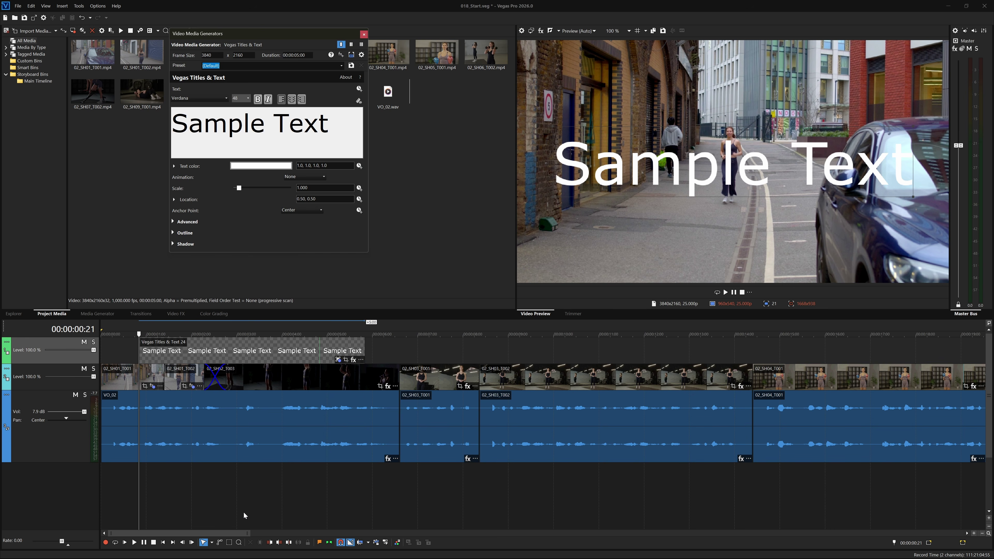
Shorten the end of the Sample Text event by about 2 frames and place the playhead at 00:00:02:16
left_click(249, 352)
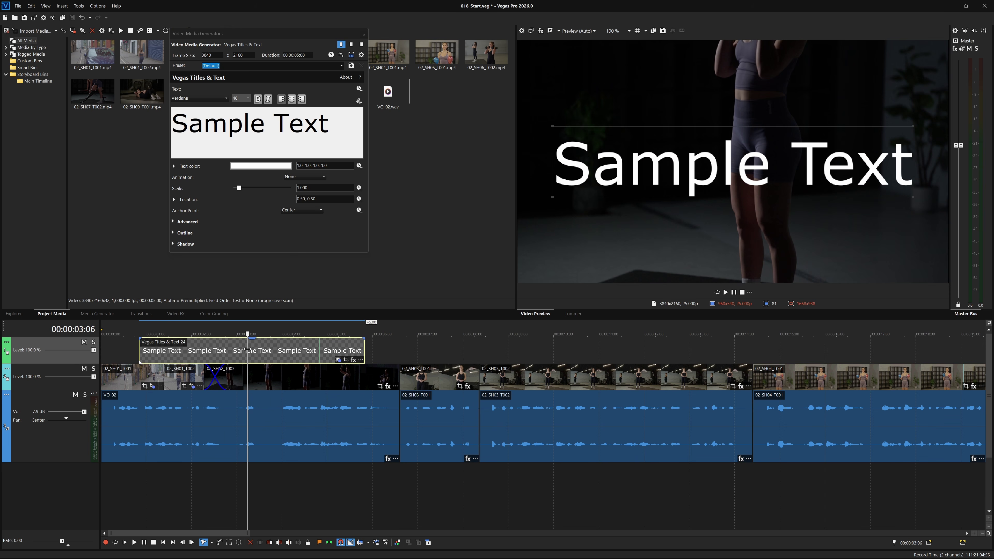
mouse_move(361, 351)
left_mouse_down()
mouse_move(244, 352)
mouse_move(386, 363)
mouse_move(337, 368)
mouse_move(360, 363)
left_mouse_up()
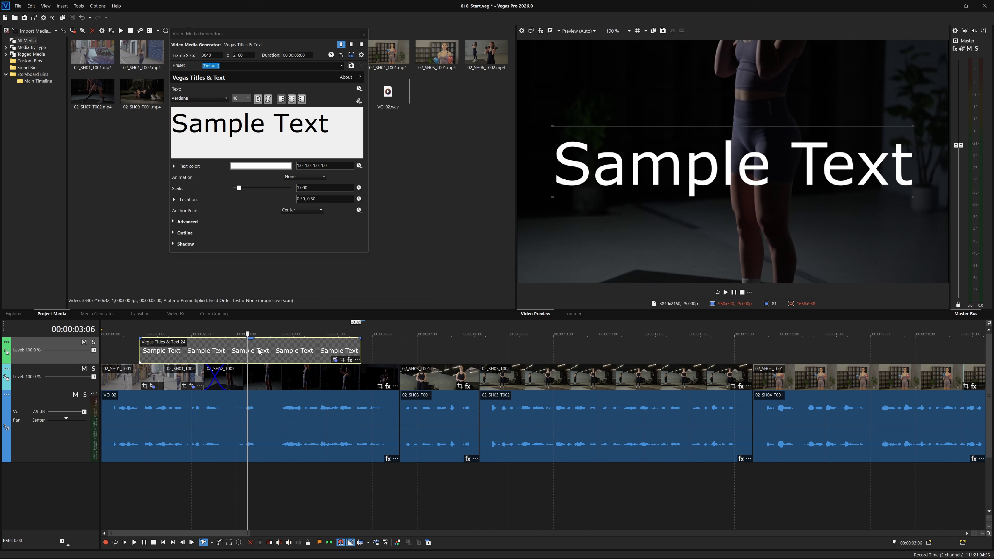
left_click_drag(248, 334, 220, 339)
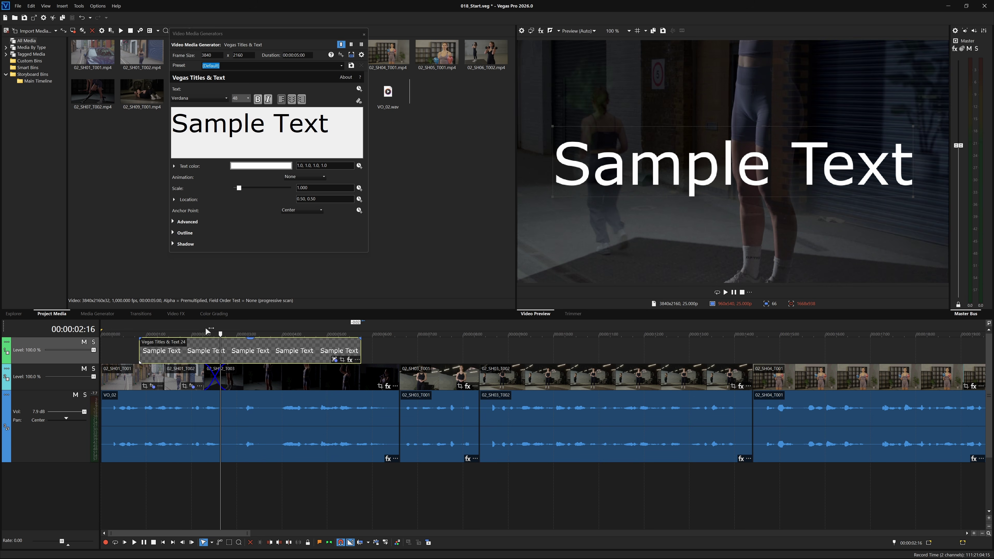
Examine the new still length setting in the Editing preferences and leave the preferences without changes
left_click(97, 6)
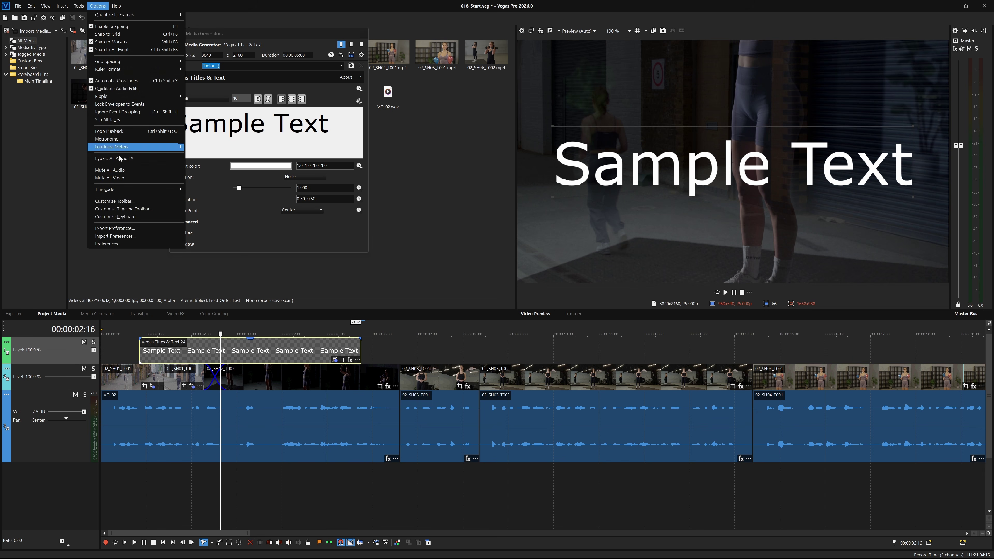
left_click(113, 244)
left_click(441, 117)
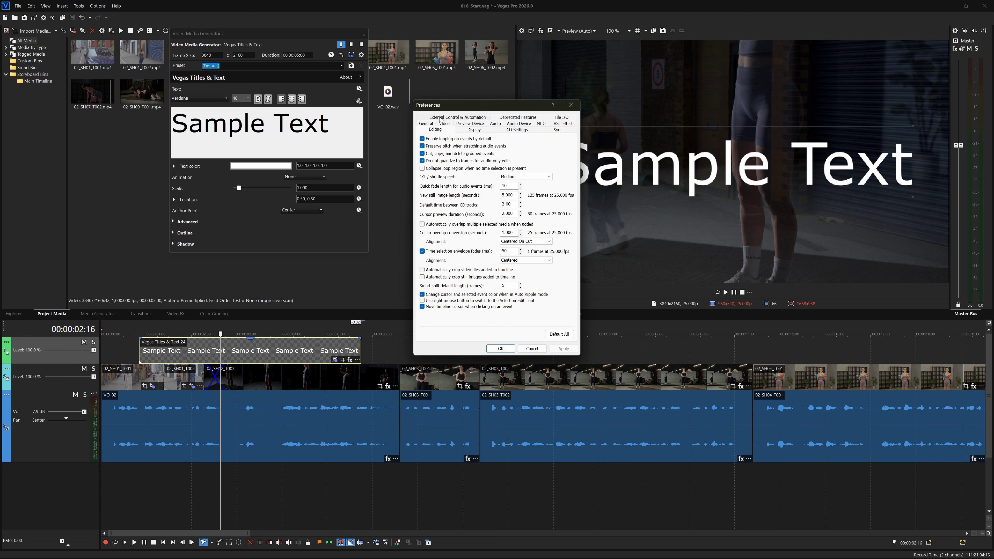
double_click(508, 195)
left_click(535, 350)
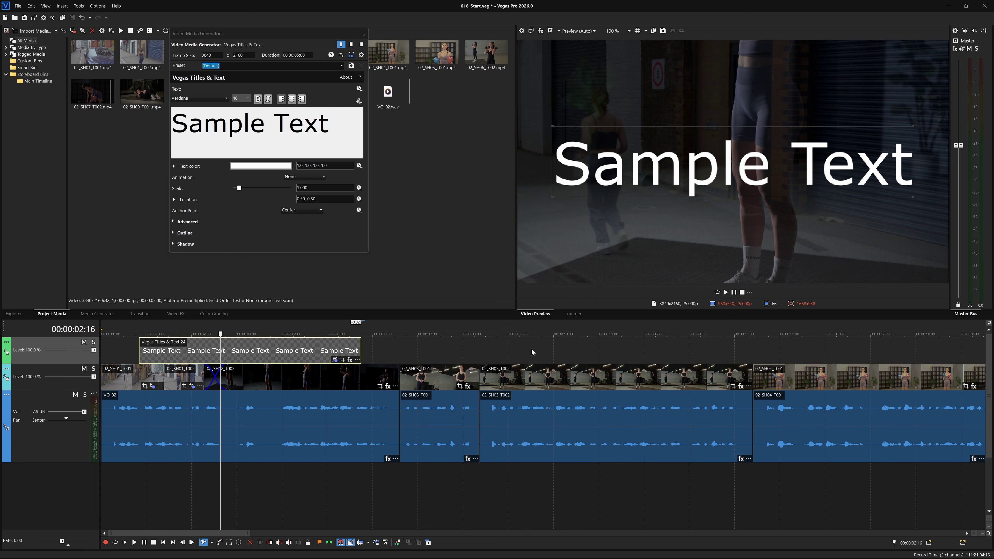
Dock the Video Media Generators window alongside Project Media and reopen the Sample Text event's generator settings there
left_click(228, 347)
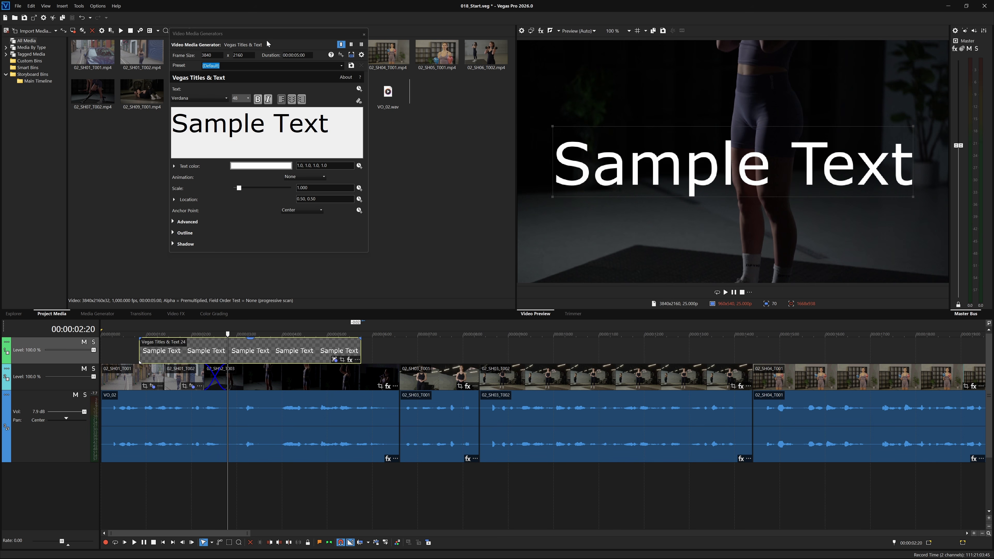
left_click_drag(267, 32, 254, 88)
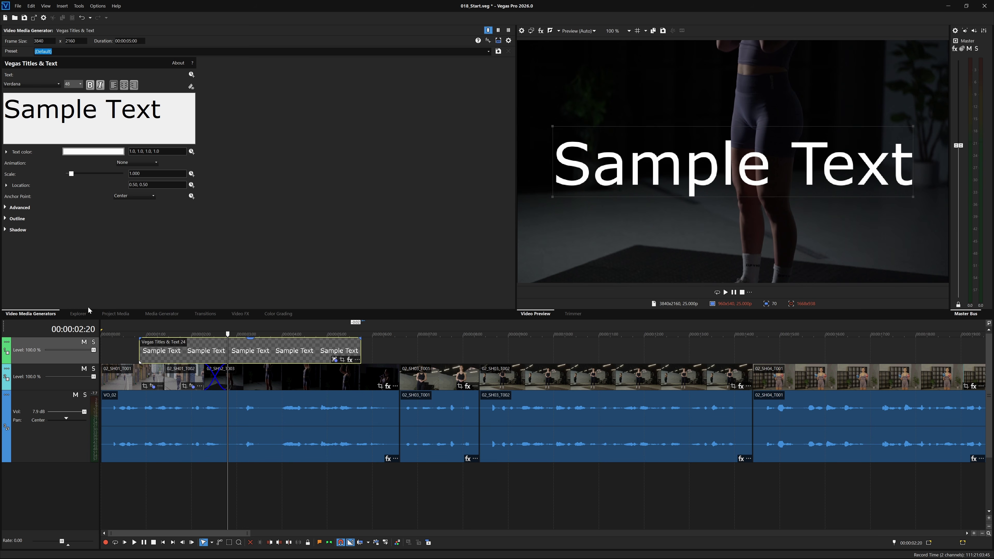
left_click(82, 314)
left_click(115, 316)
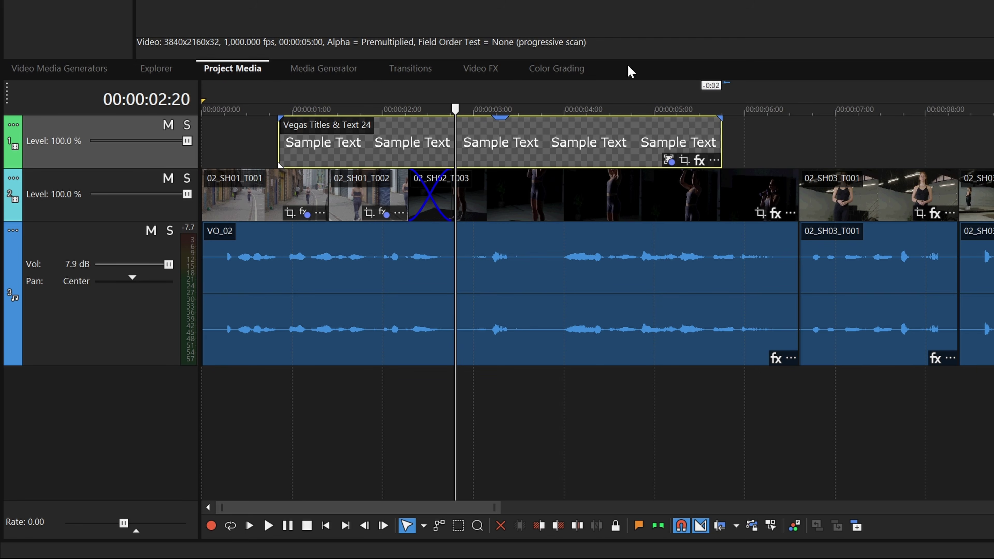
left_click(669, 159)
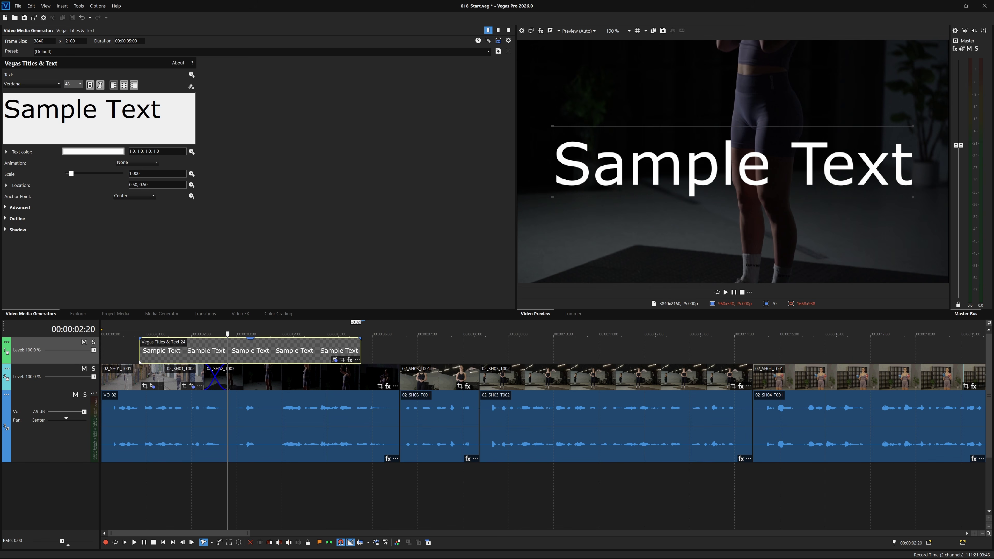
Replace the sample title text with "Cardio Burns Calories" and select all of it
key("ctrl+shift+Left")
key("ctrl+shift+Left")
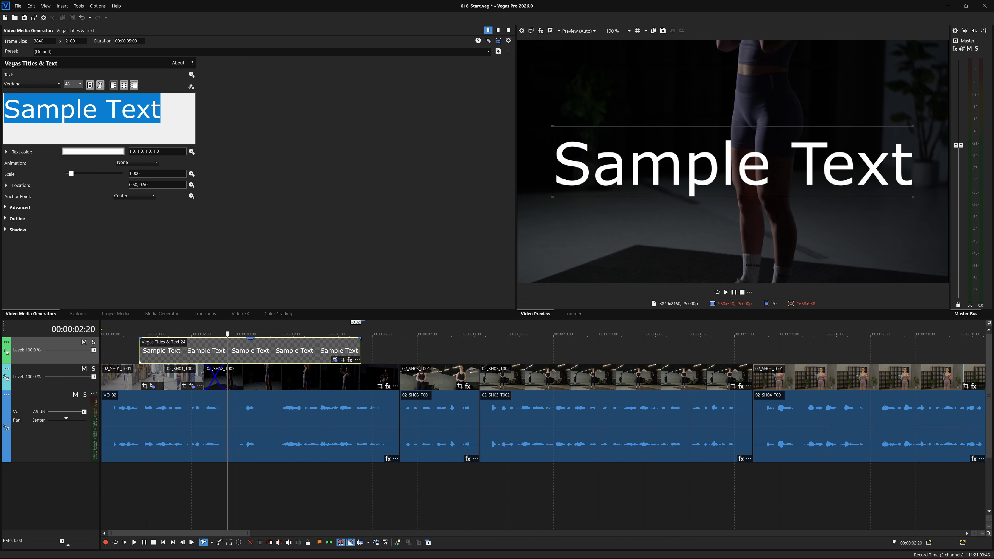
type("Car")
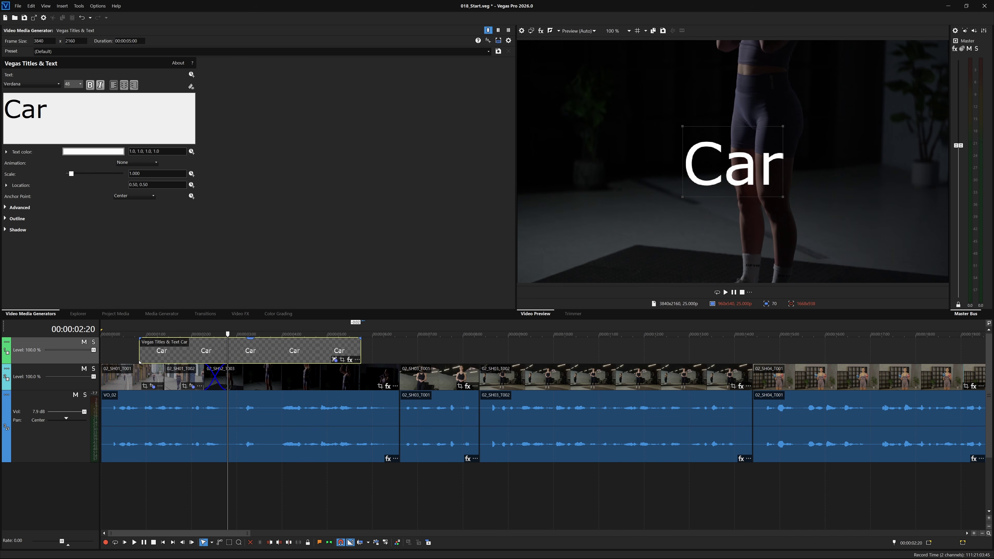
type("dio Burns ")
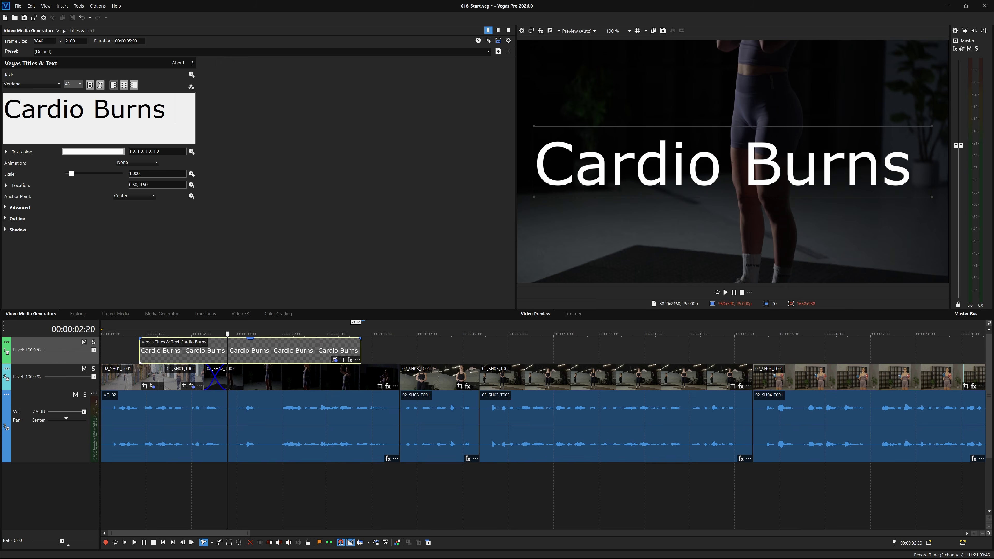
type("Calories")
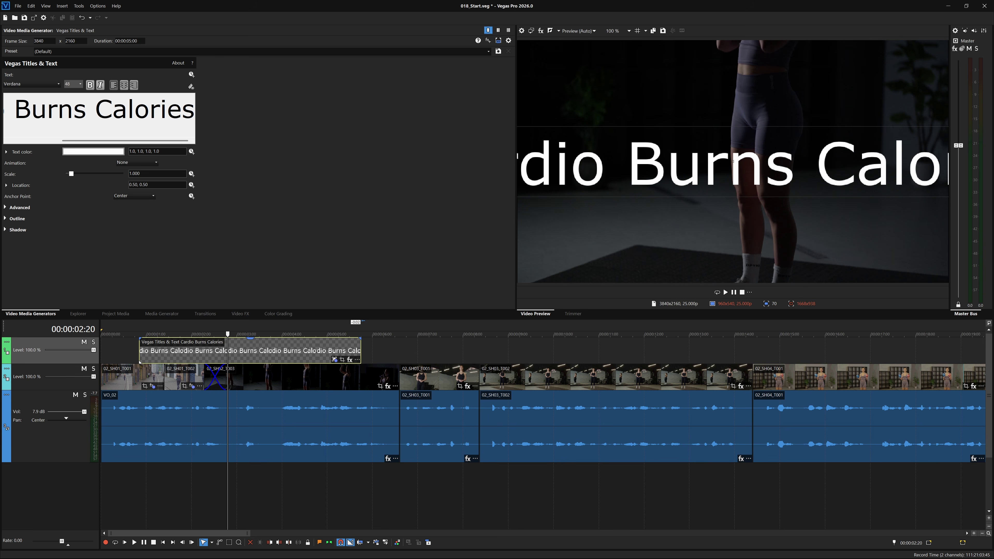
key("ctrl+a")
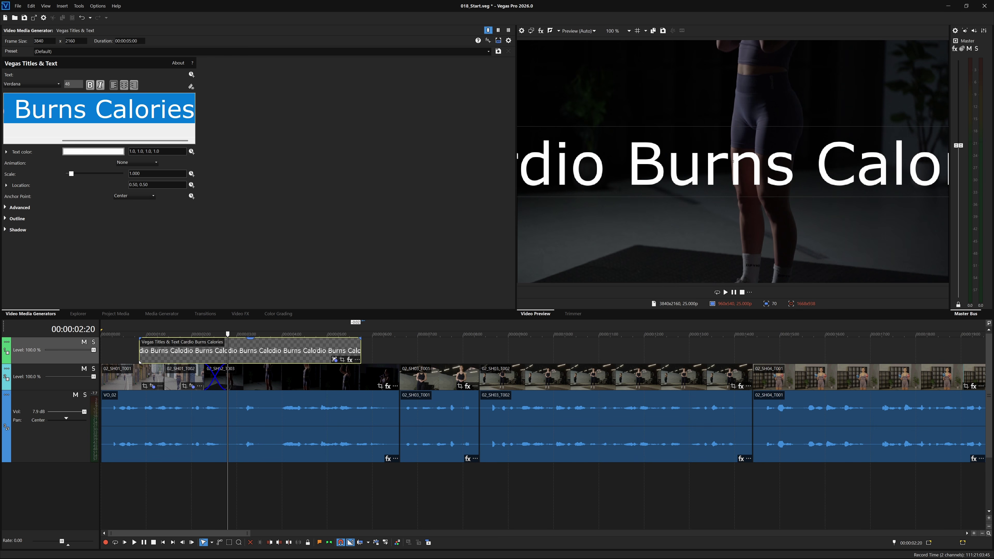
Try MS PGothic and its neighbouring fonts, such as Modern No. 20, on the selected title text
left_click(58, 84)
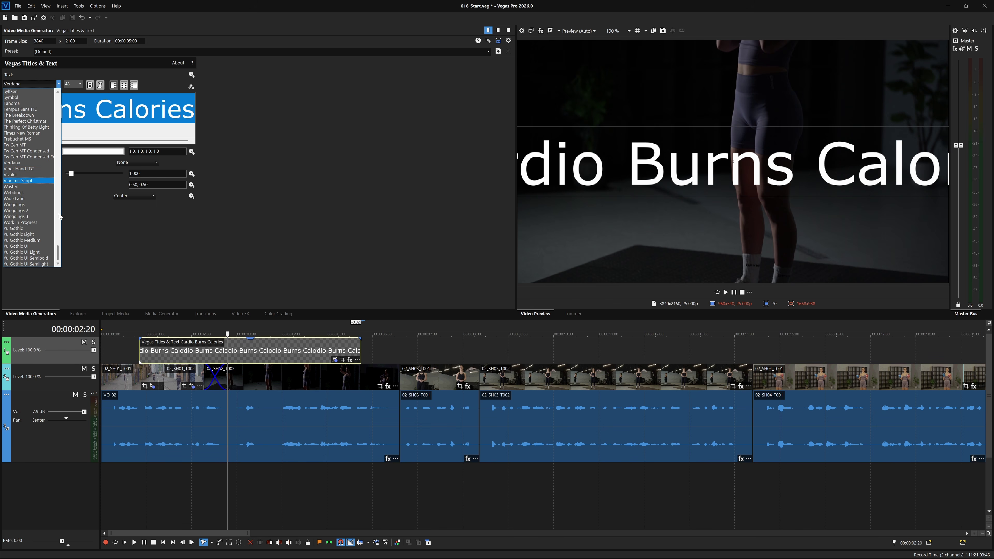
left_click_drag(58, 255, 58, 201)
left_click(36, 180)
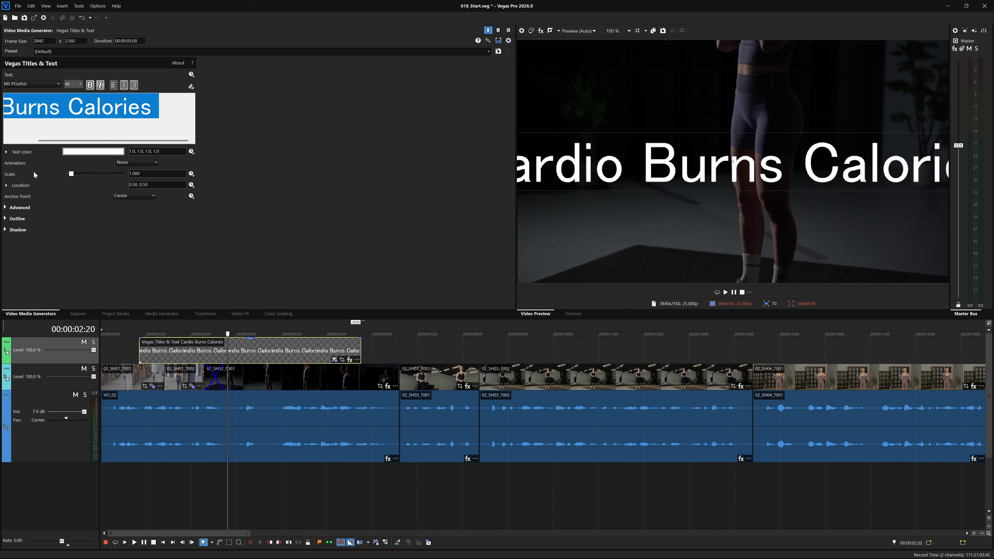
key("Up")
key("Up")
key("Up")
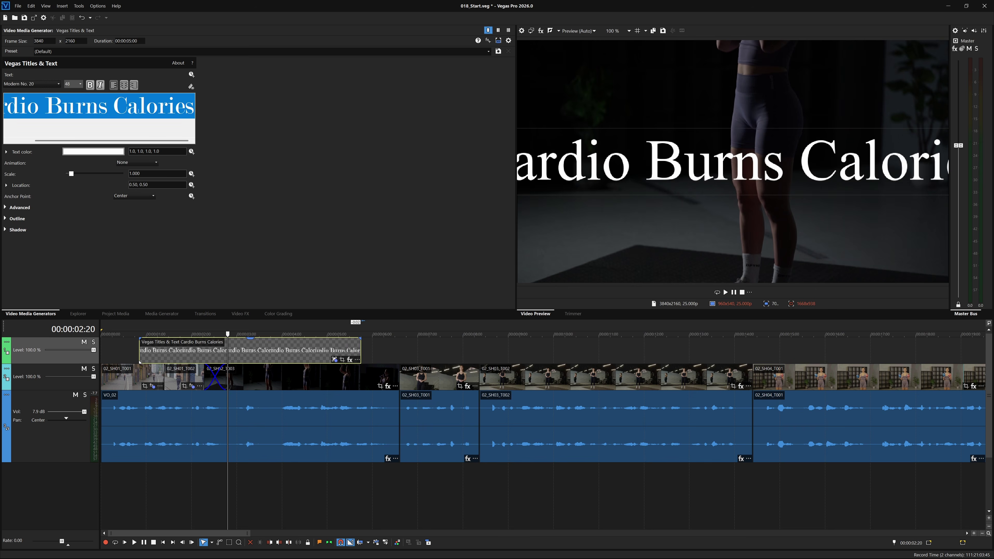
key("Up")
key("Up")
key("Up")
key("Up")
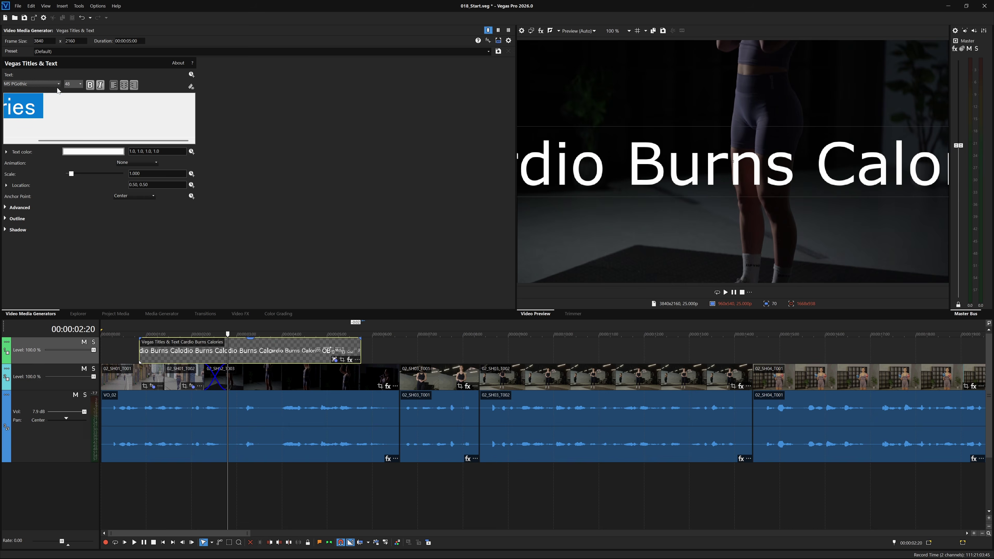
key("Down")
key("Down")
key("Down")
key("Down")
key("Down")
key("Down")
key("Down")
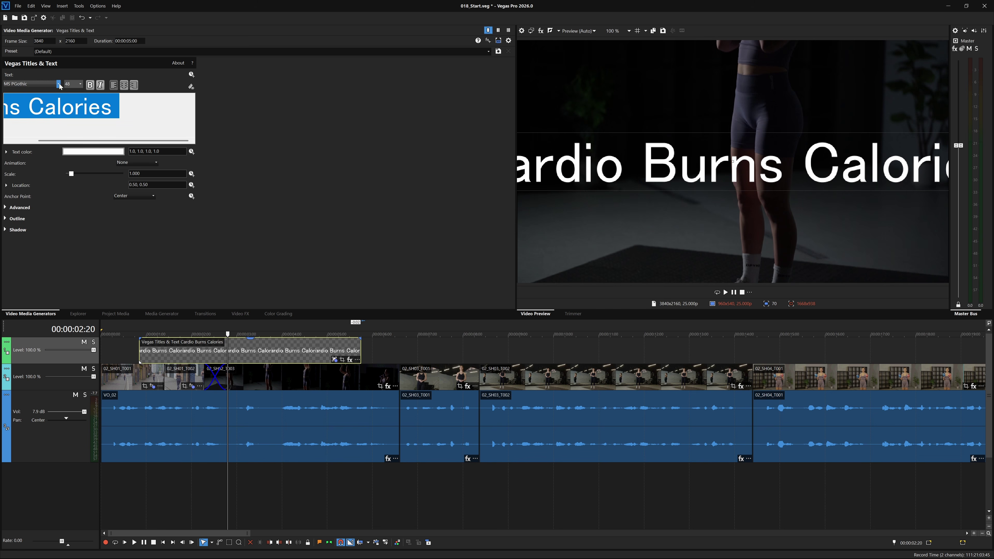
Set the selected title text to the Gill Sans MT font at size 30
left_click(58, 83)
left_click_drag(58, 214, 61, 168)
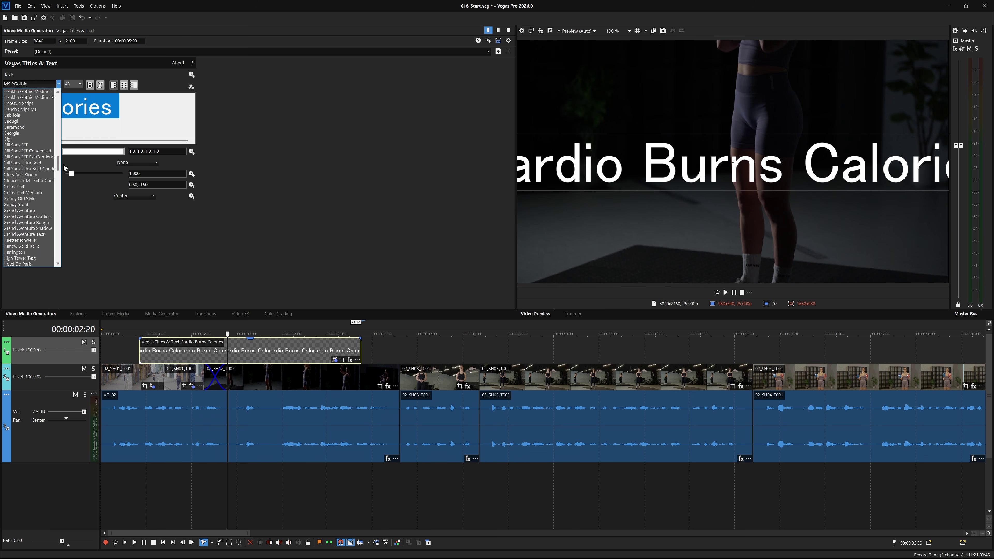
left_click(34, 168)
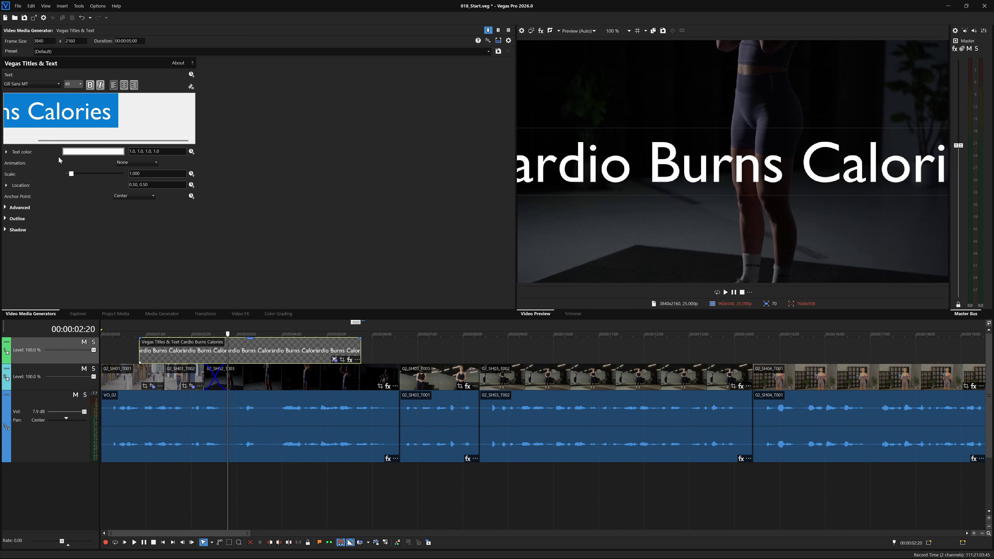
type("30")
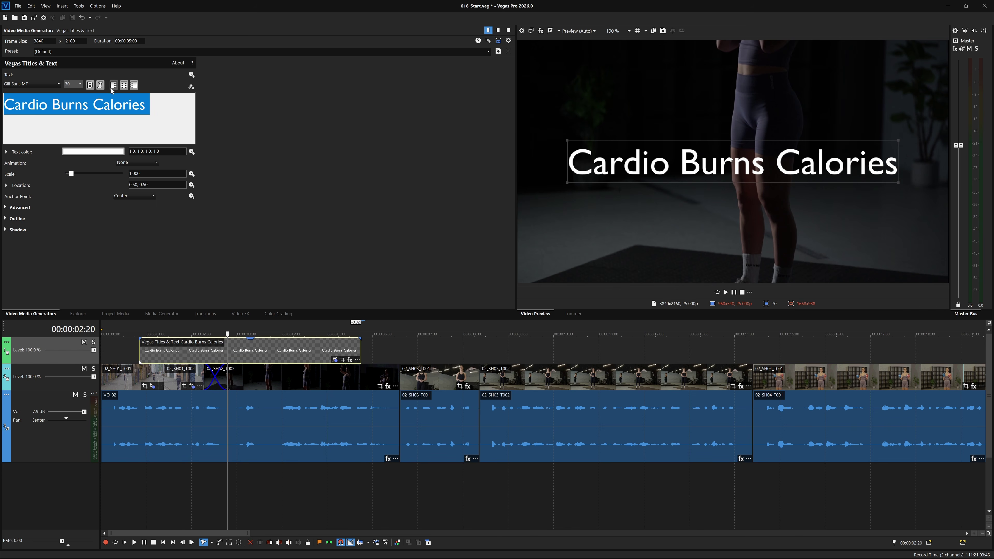
key("Return")
Make the title text bold and center-aligned, and look over the text color picker without changing the color
left_click(90, 85)
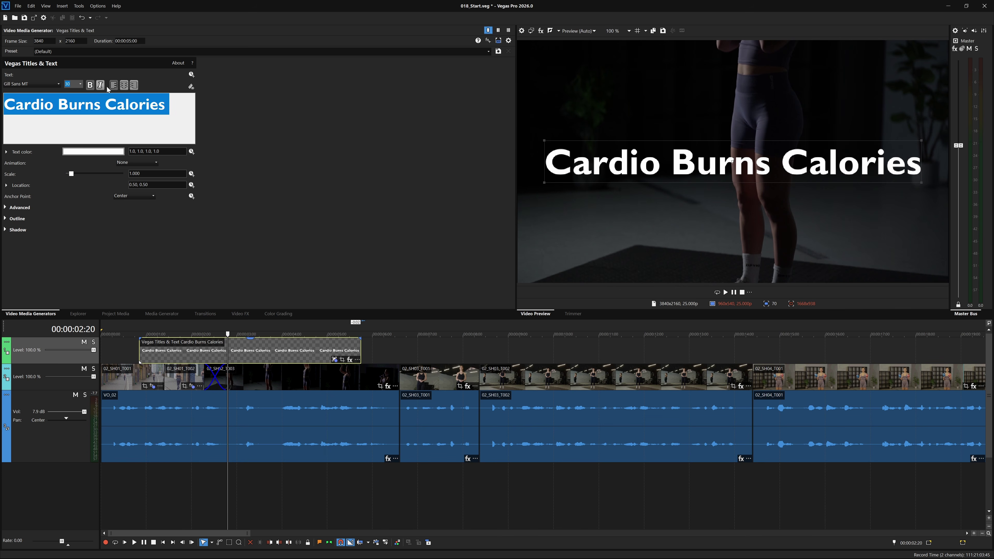
left_click(124, 86)
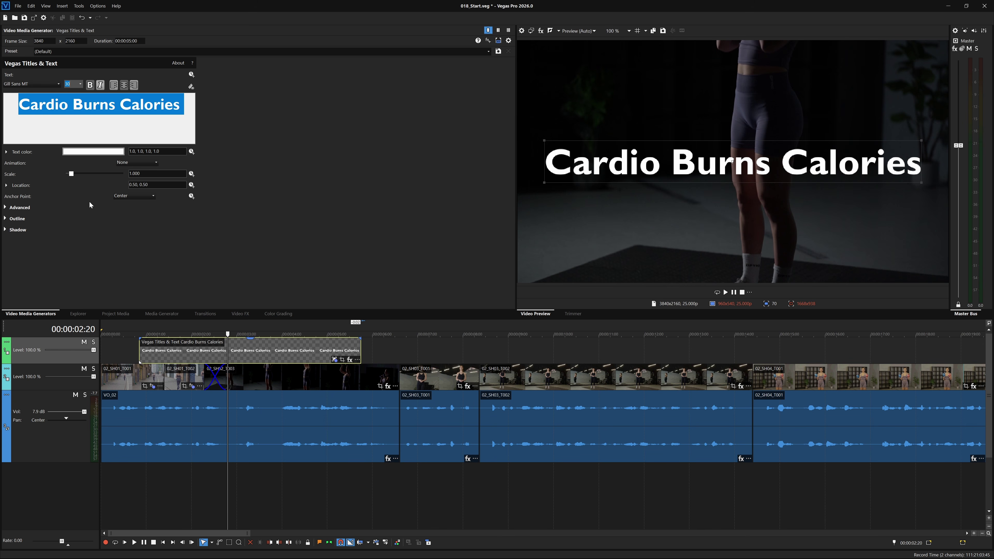
left_click(95, 152)
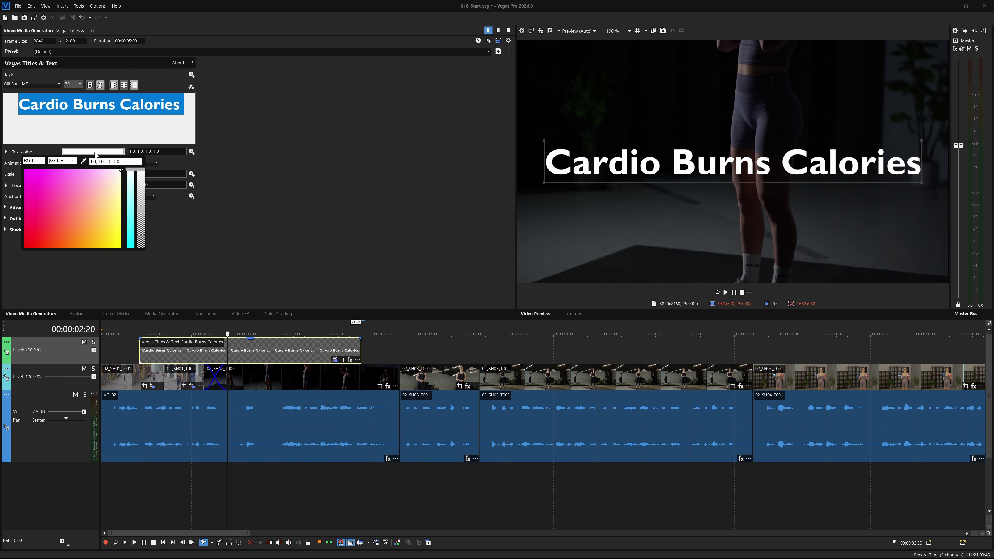
left_click(312, 161)
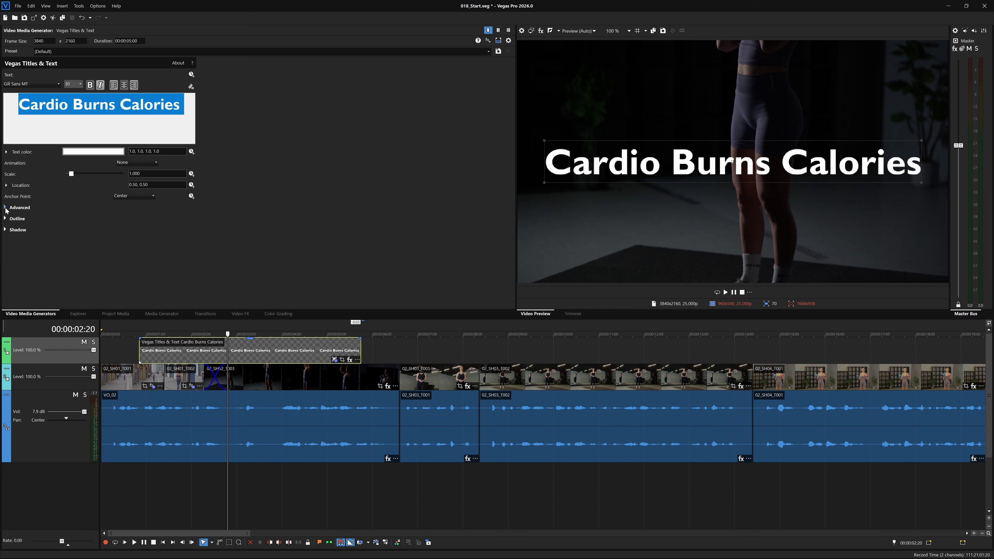
Try moving the title down to the lower part of the frame, undo the move, and look over the Advanced text settings
left_click_drag(755, 163, 759, 240)
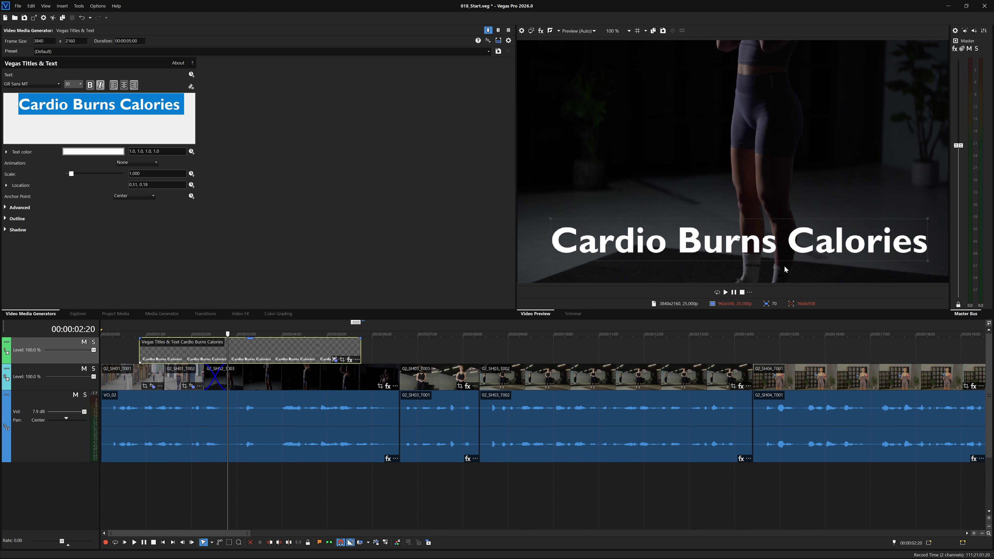
key("ctrl+z")
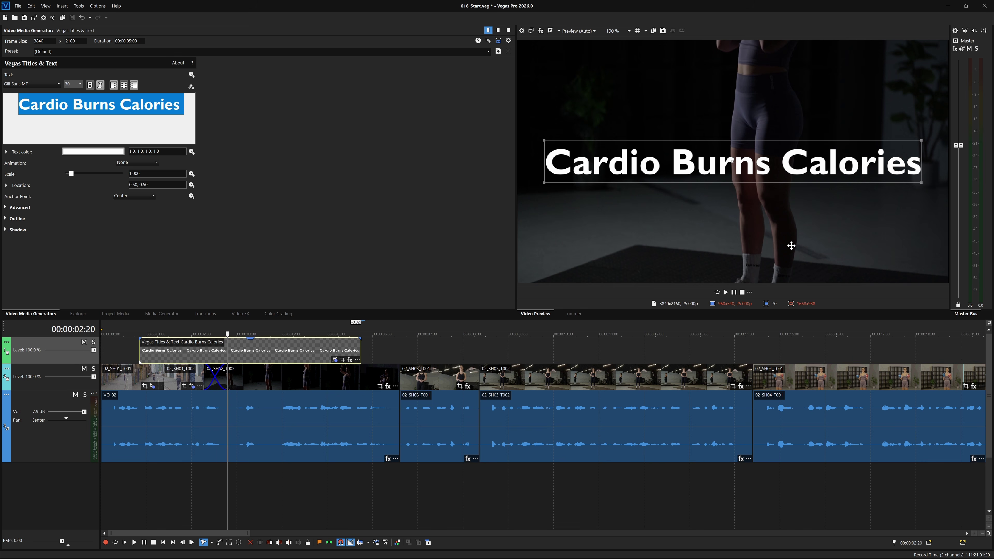
left_click(6, 208)
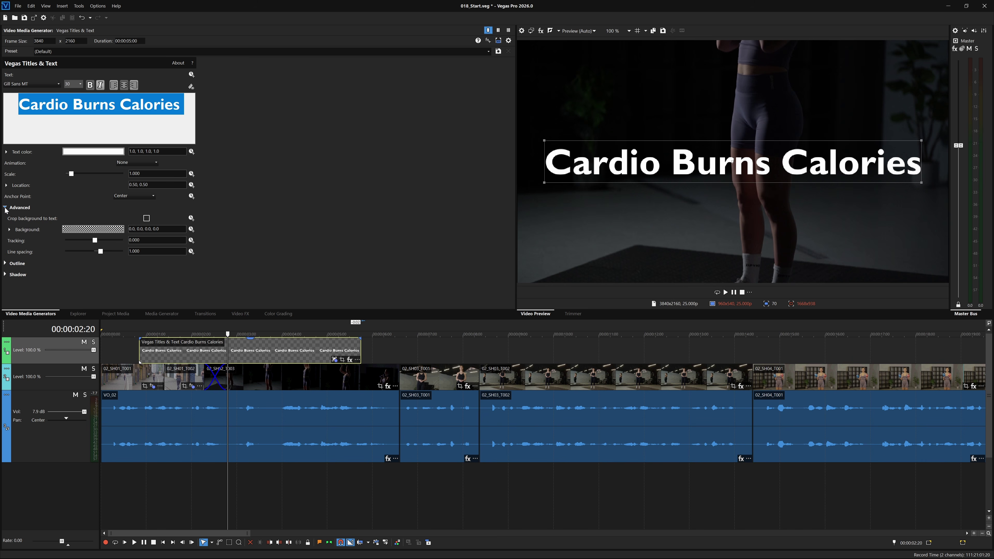
left_click(5, 208)
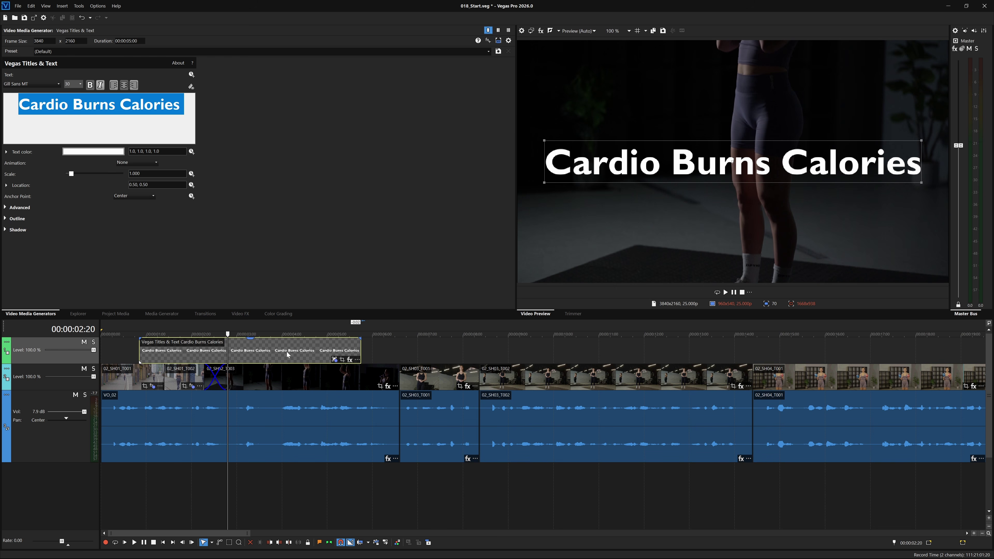
Enable the title's shadow with X and Y offsets of 0.161, and play the title back over the opening clips
left_click(170, 336)
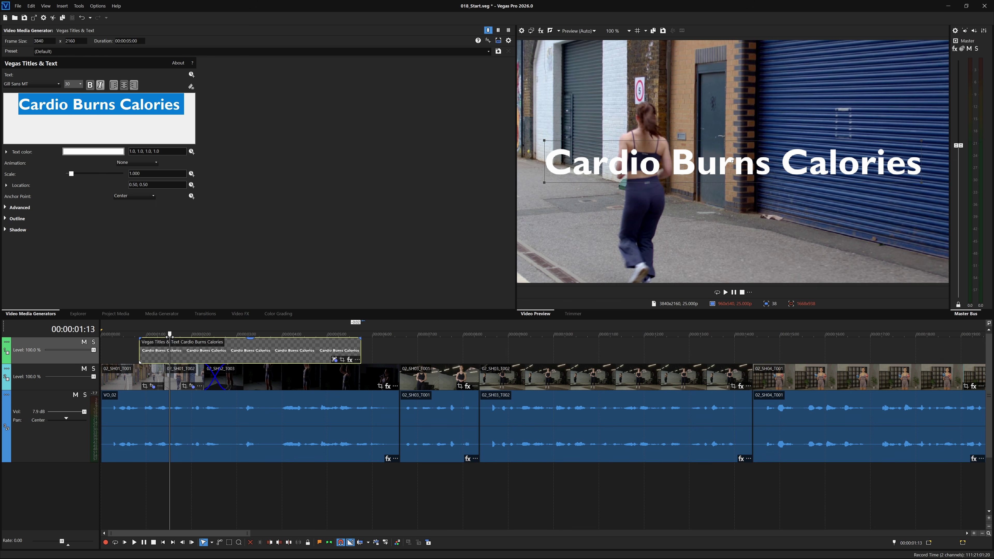
left_click(5, 230)
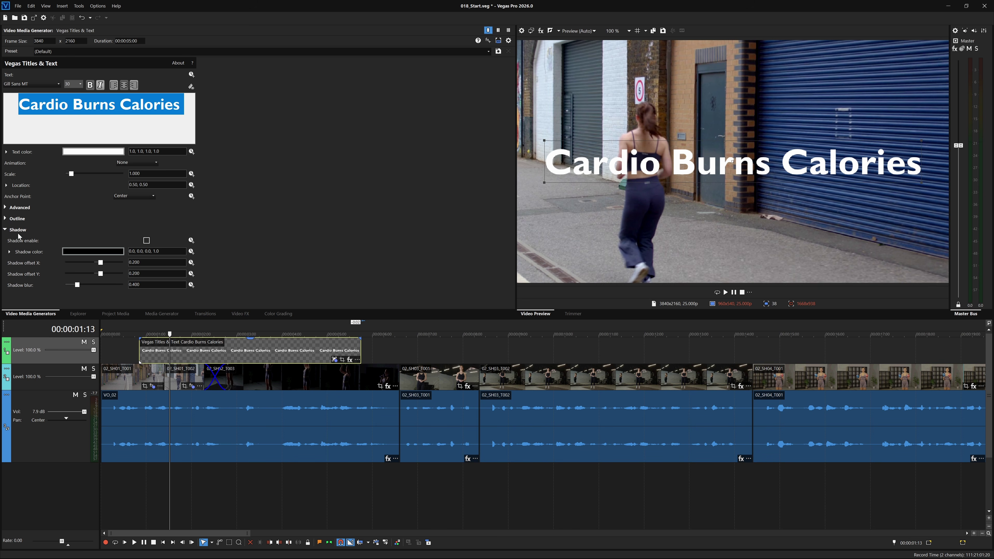
left_click(146, 240)
left_click_drag(100, 262, 100, 277)
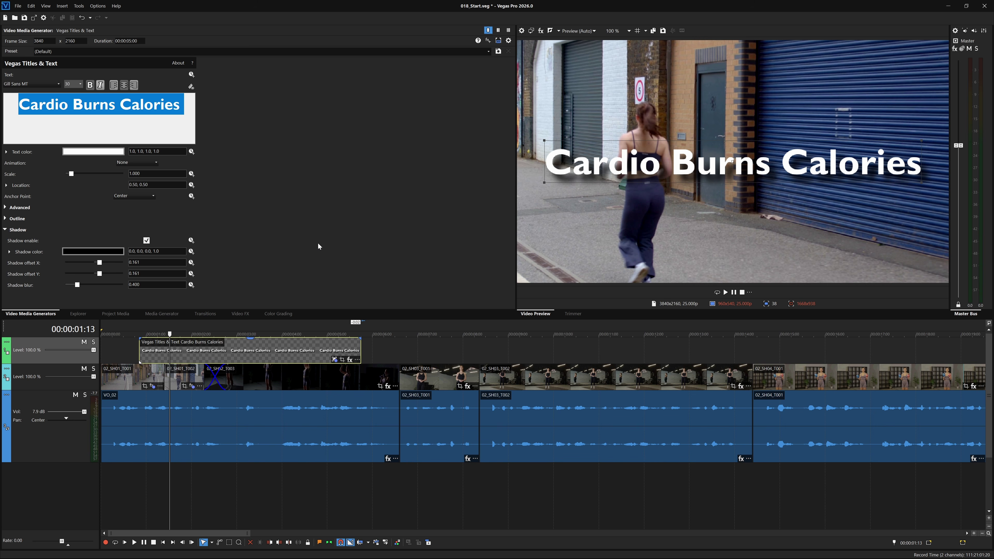
left_click_drag(170, 334, 125, 347)
key("space")
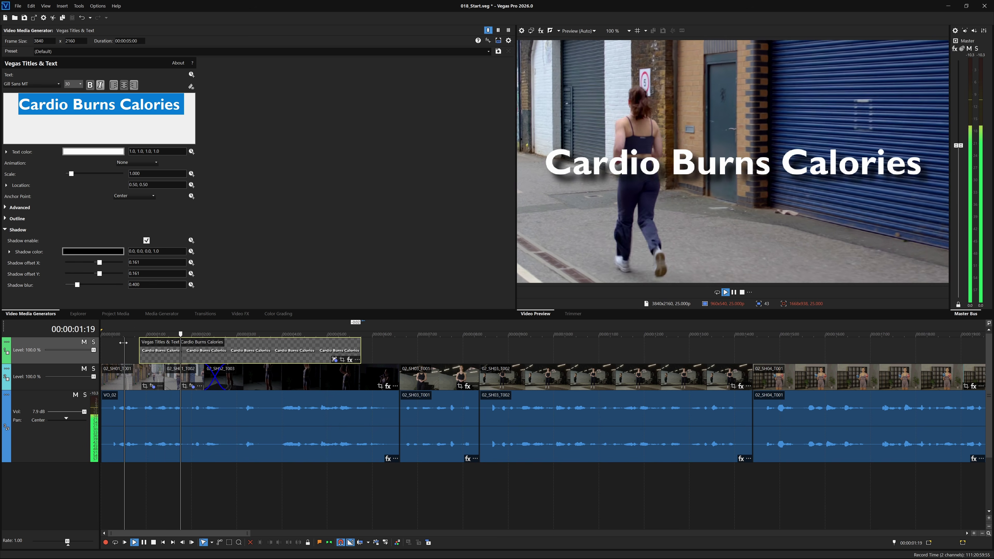
key("space")
left_click_drag(245, 335, 182, 334)
left_click_drag(193, 334, 154, 351)
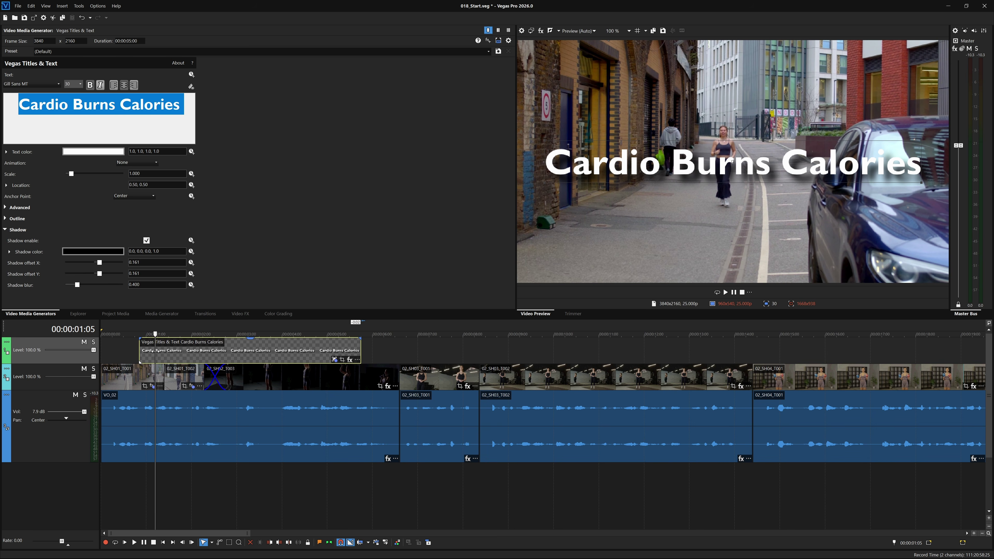
Add a short fade-in and fade-out to the "Cardio Burns Calories" title event and play it back
mouse_move(156, 334)
left_mouse_down()
mouse_move(177, 336)
mouse_move(142, 340)
mouse_move(154, 340)
left_mouse_up()
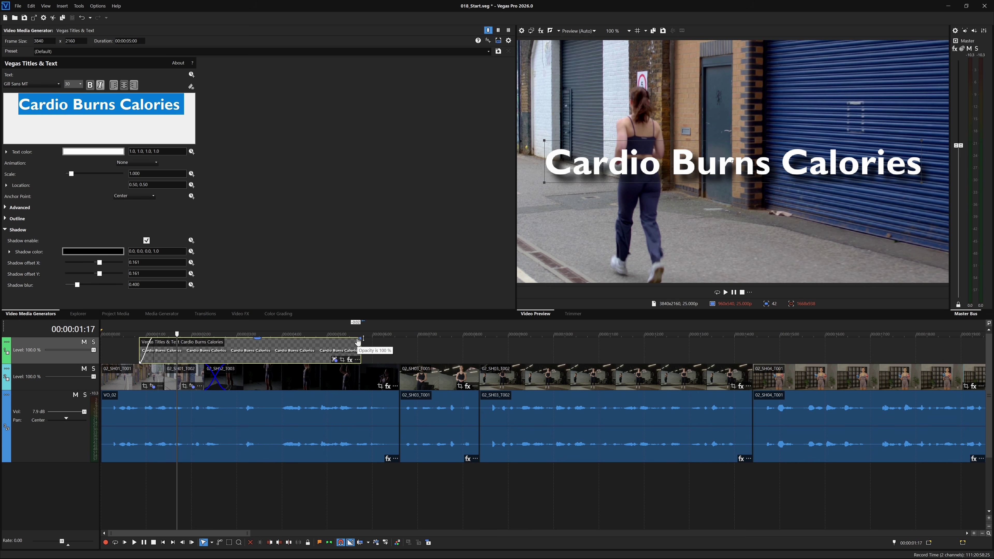
left_click_drag(360, 338, 344, 337)
left_click(119, 334)
key("space")
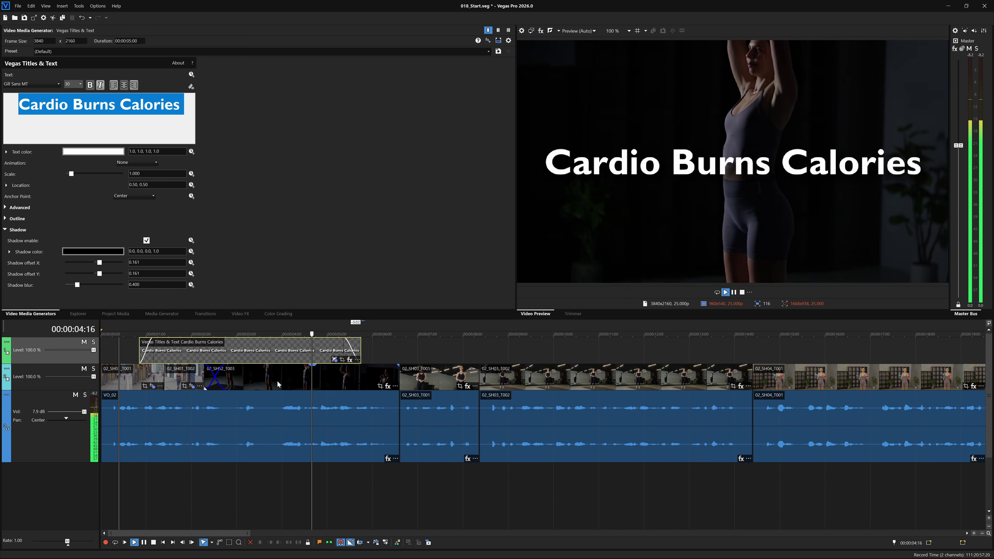
key("space")
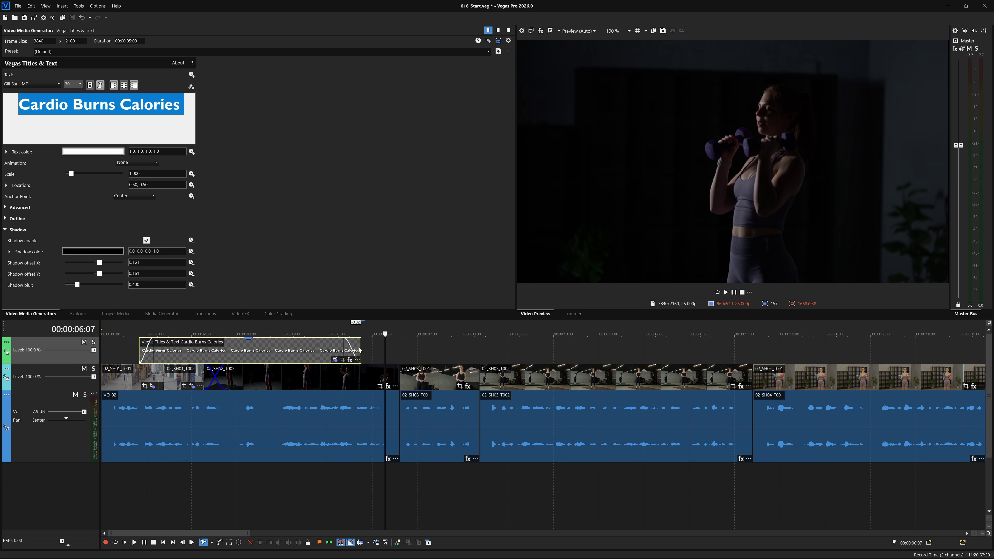
left_click_drag(386, 333, 170, 335)
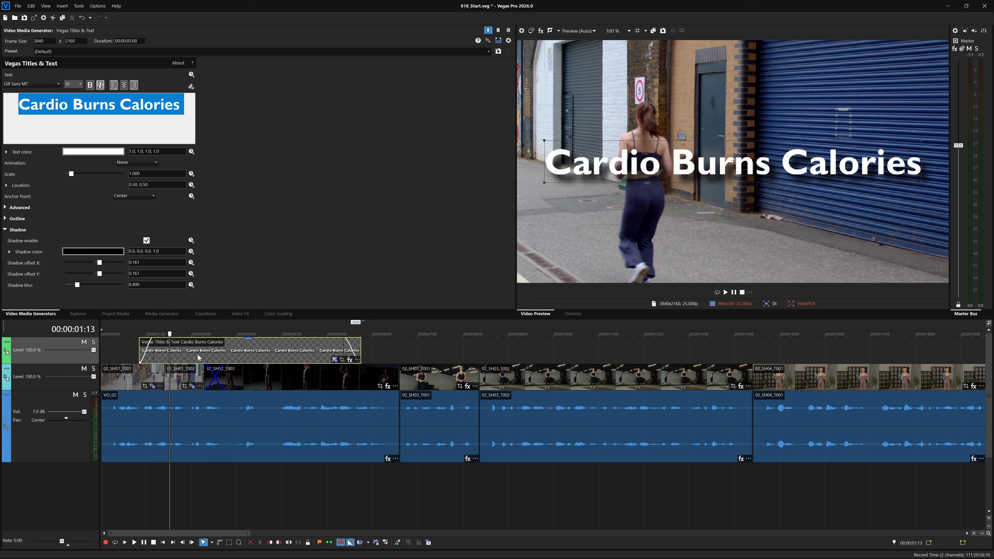
key("space")
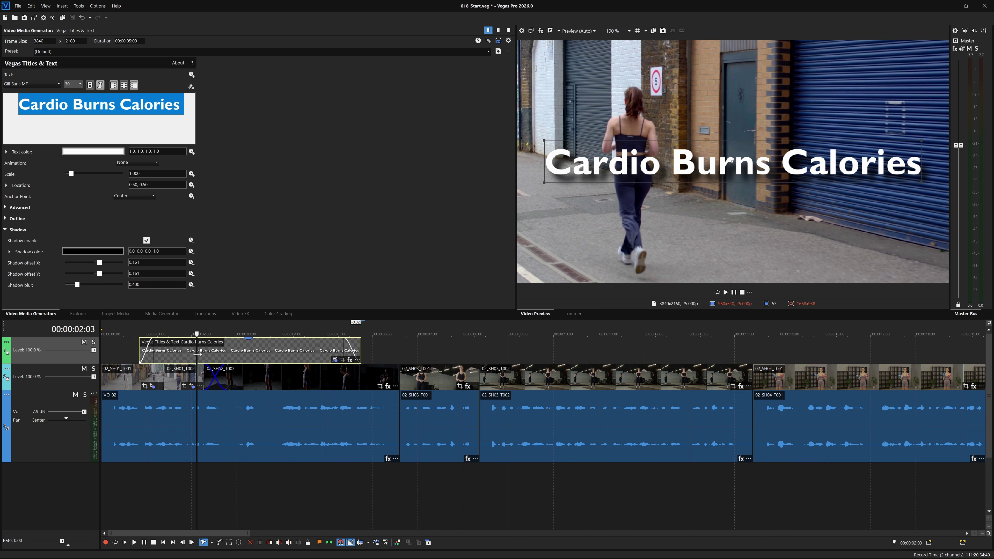
Copy the title event and paste it above the start of clip 02_SH03_T002 as a new copy of the source media
right_click(197, 355)
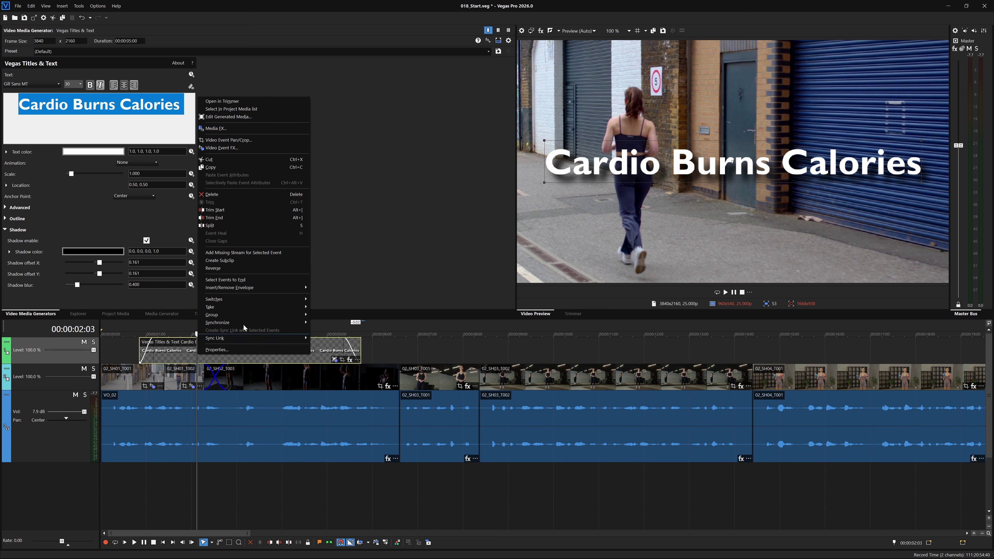
left_click(276, 166)
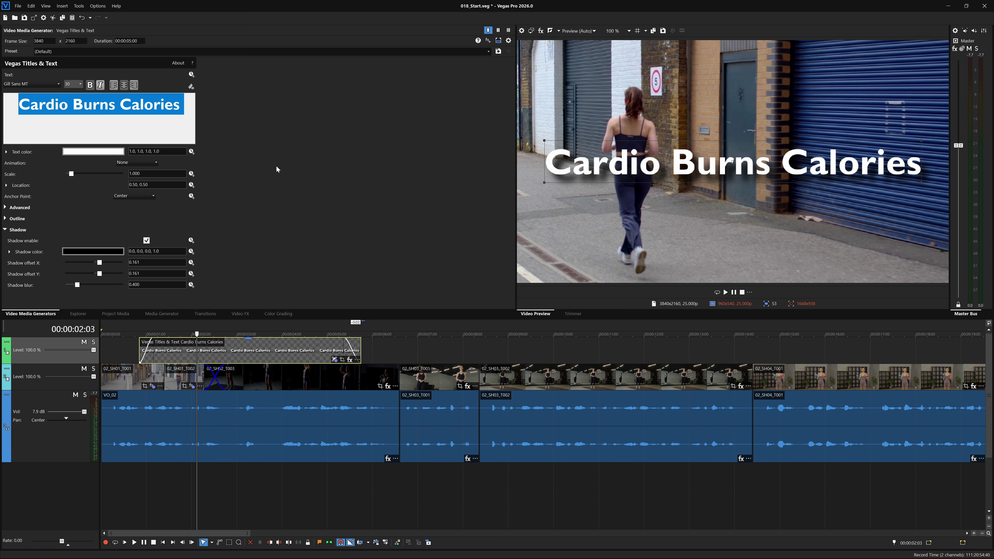
left_click(499, 334)
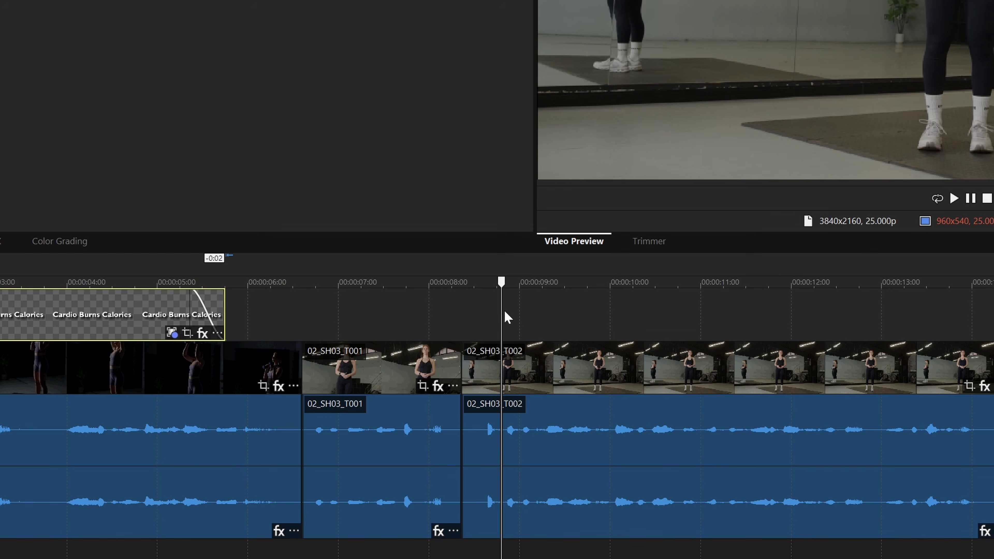
right_click(500, 348)
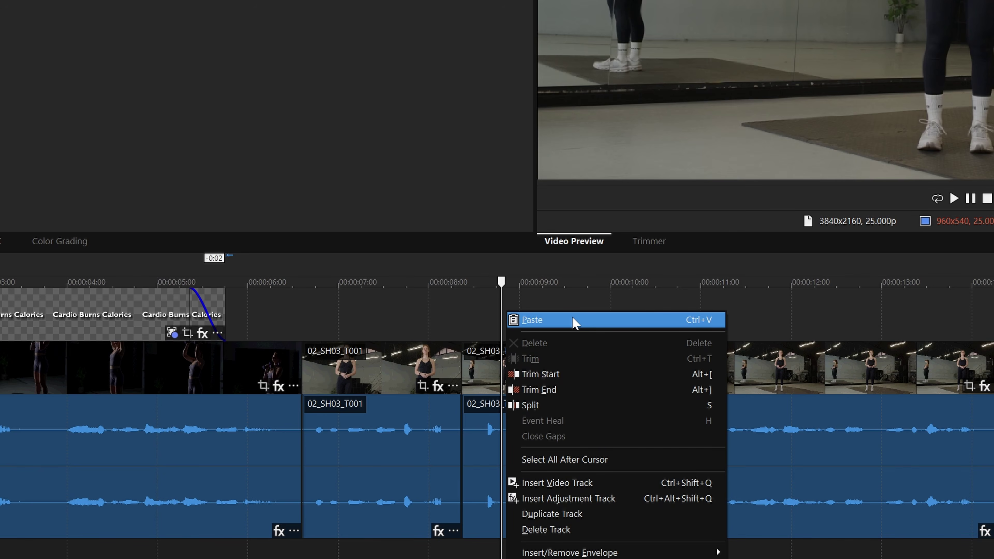
left_click(574, 323)
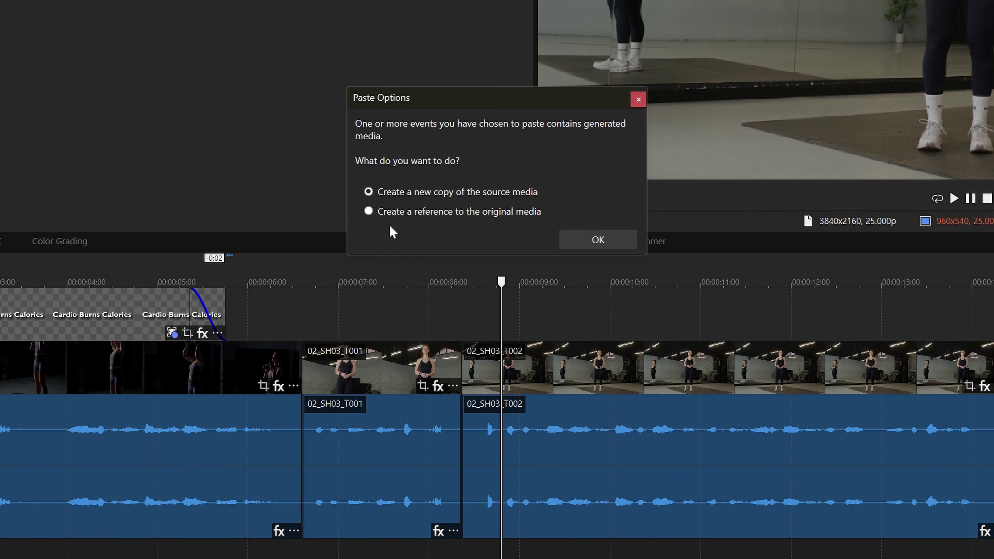
left_click(381, 212)
left_click(368, 191)
left_click(588, 240)
Replace the pasted title's text with the coach's first name followed by "| Online Coach"
left_click_drag(891, 282, 827, 282)
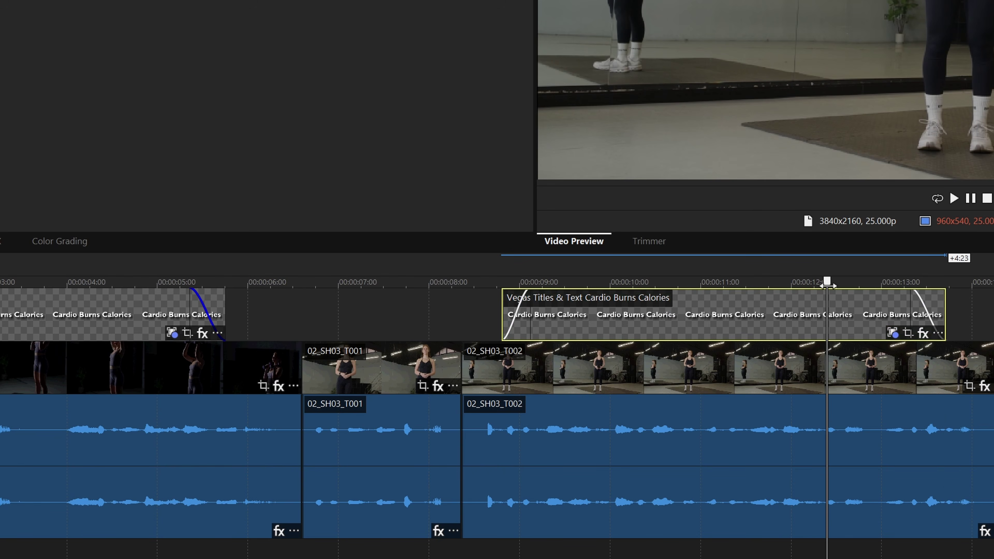
left_click(893, 334)
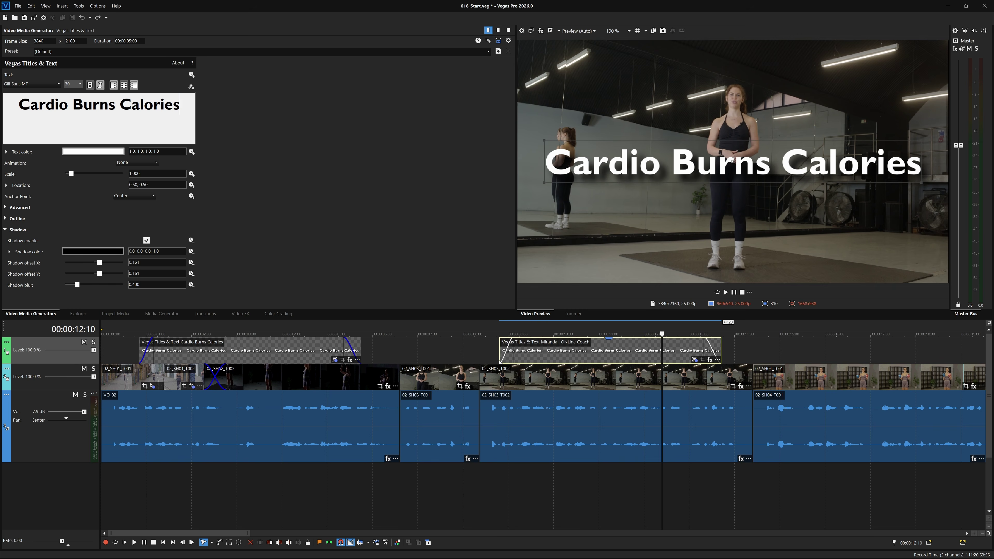
key("ctrl+a")
type("Miranda | Online Coach")
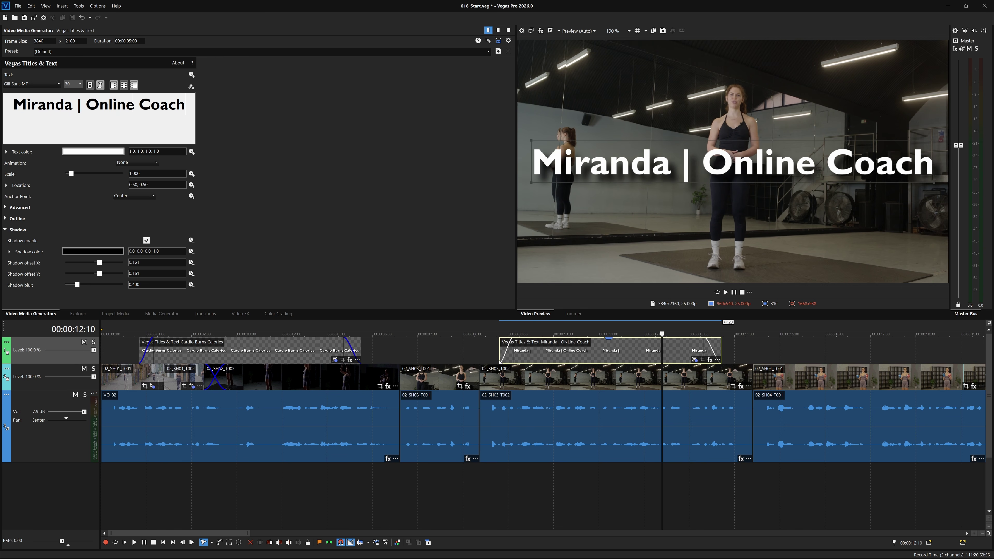
Set all of the coach title's text to font size 18 and color it yellow
key("ctrl+a")
left_click(80, 83)
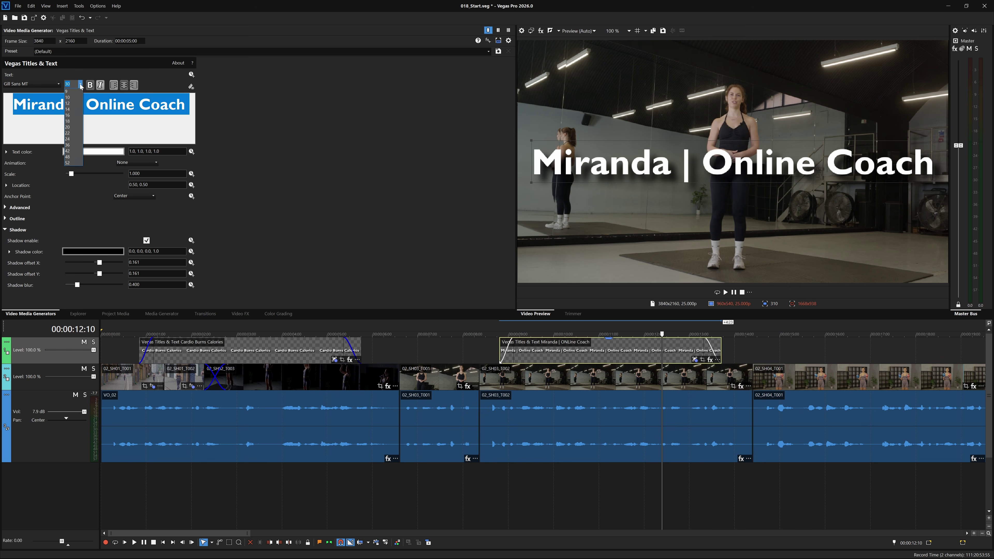
left_click(72, 118)
left_click(87, 153)
left_click(121, 247)
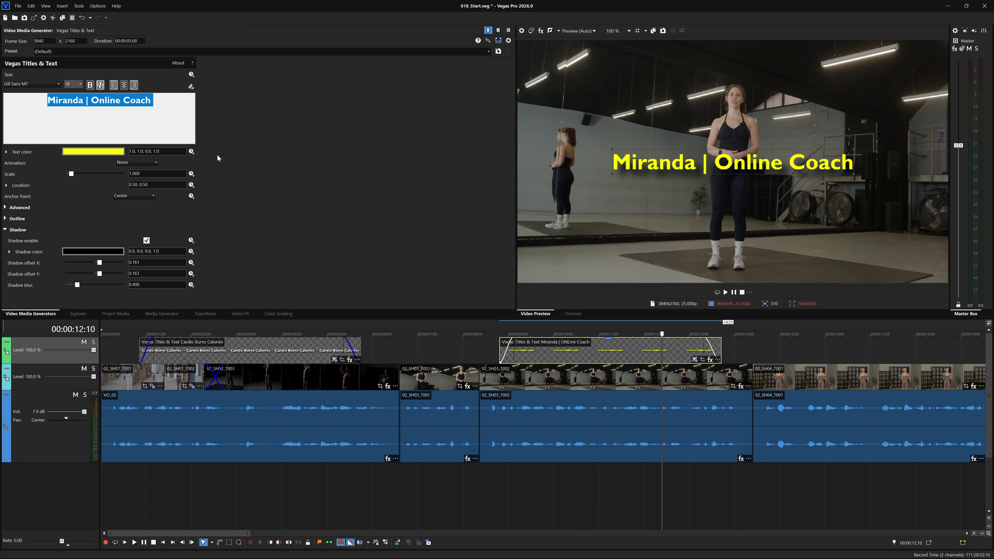
Move the coach title to the lower center of the frame, at about location 0.49, 0.16, and play it back
left_click_drag(780, 167, 774, 248)
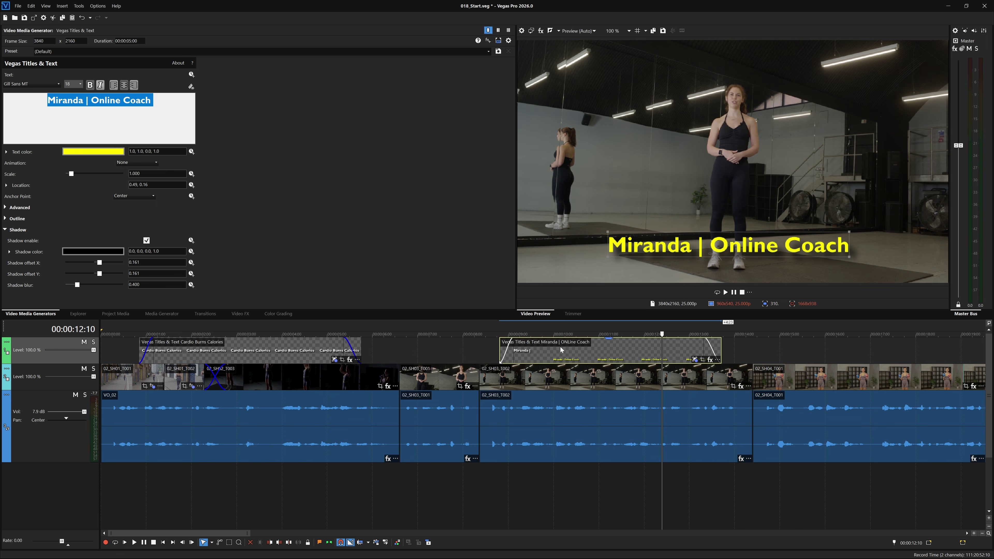
left_click(488, 332)
key("space")
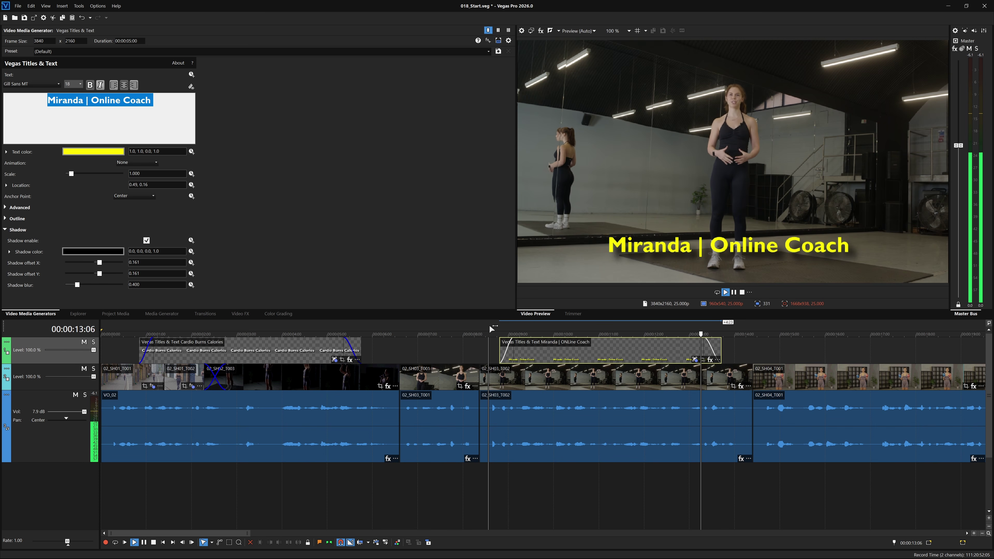
key("Return")
left_click_drag(729, 336, 519, 335)
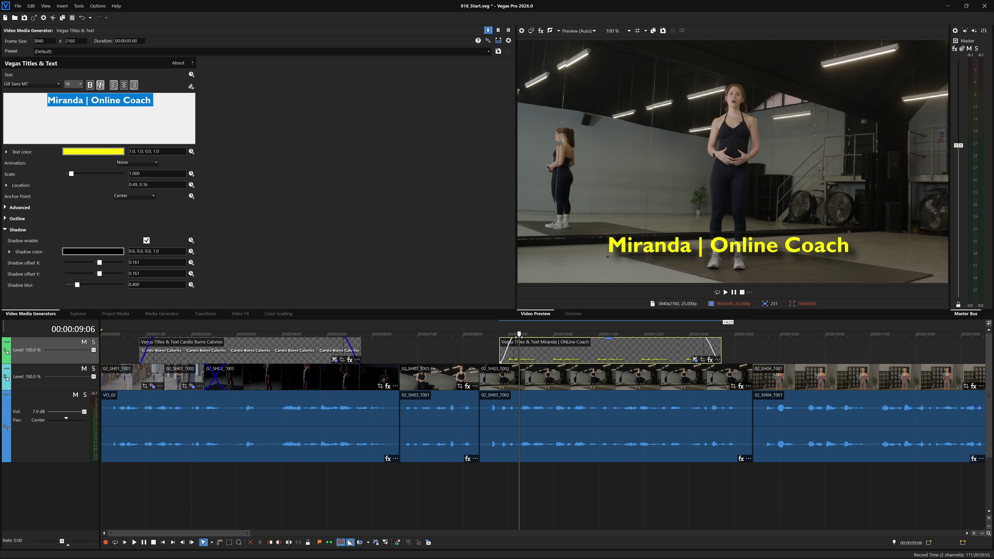
Apply the Push Right transition to both the start and end of the coach title event and play it back
left_click(205, 314)
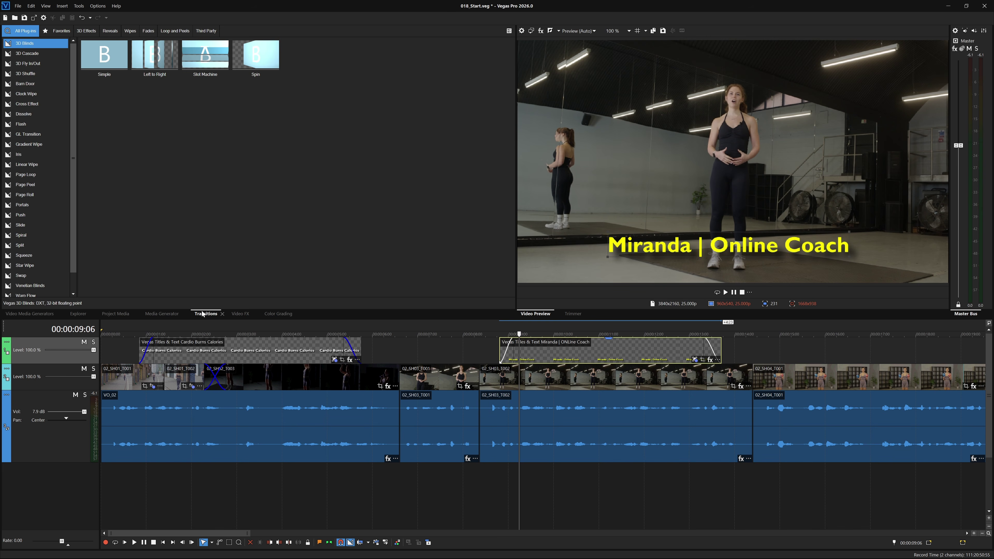
left_click(30, 217)
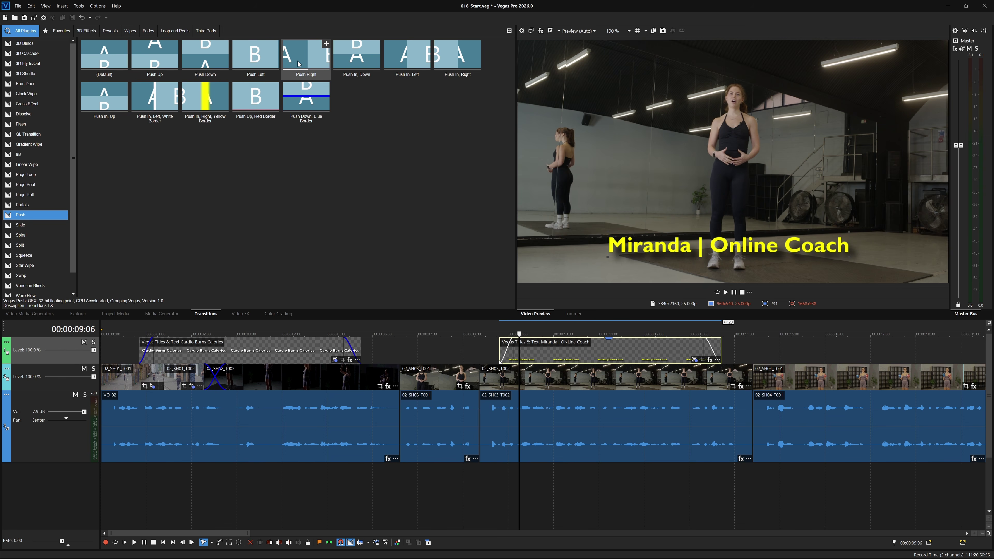
left_click_drag(298, 64, 505, 348)
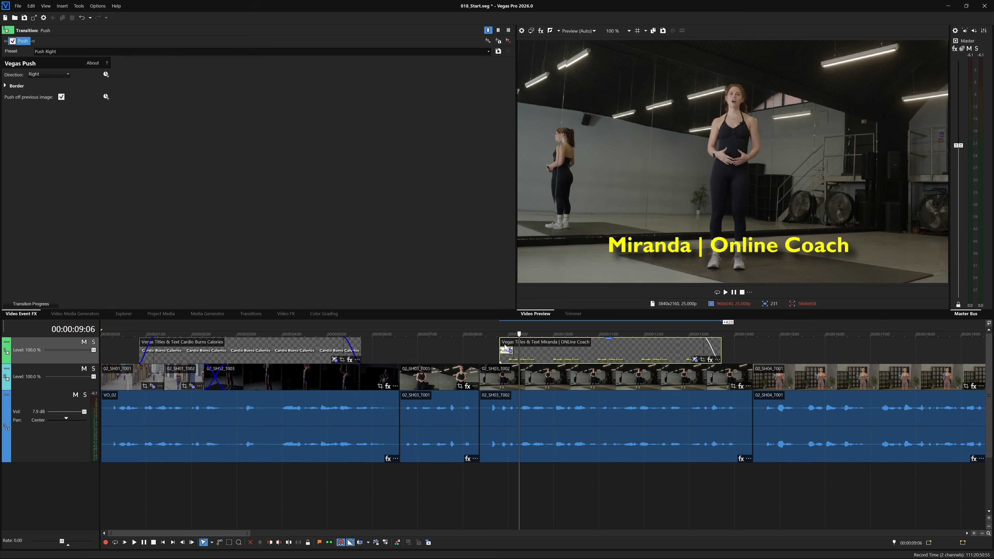
left_click(250, 314)
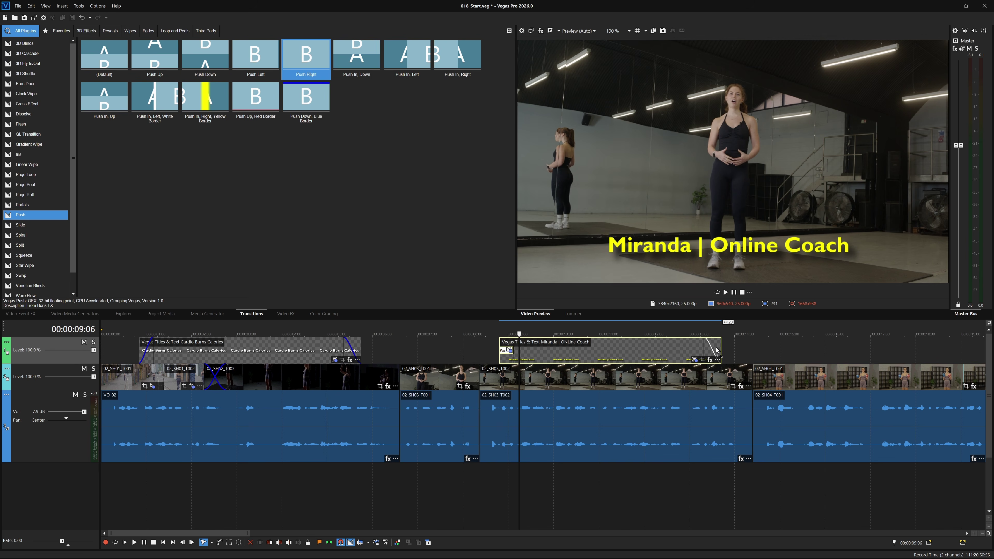
left_click_drag(717, 350, 717, 349)
left_click_drag(519, 334, 486, 345)
key("space")
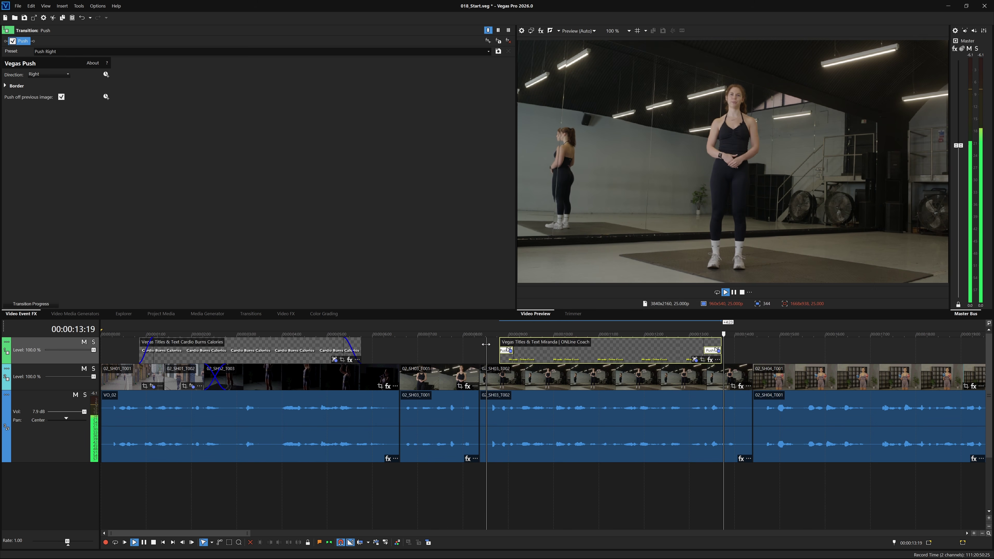
key("space")
Apply the default Gaussian Blur effect to the "Cardio Burns Calories" title event
left_click(247, 349)
left_click(264, 347)
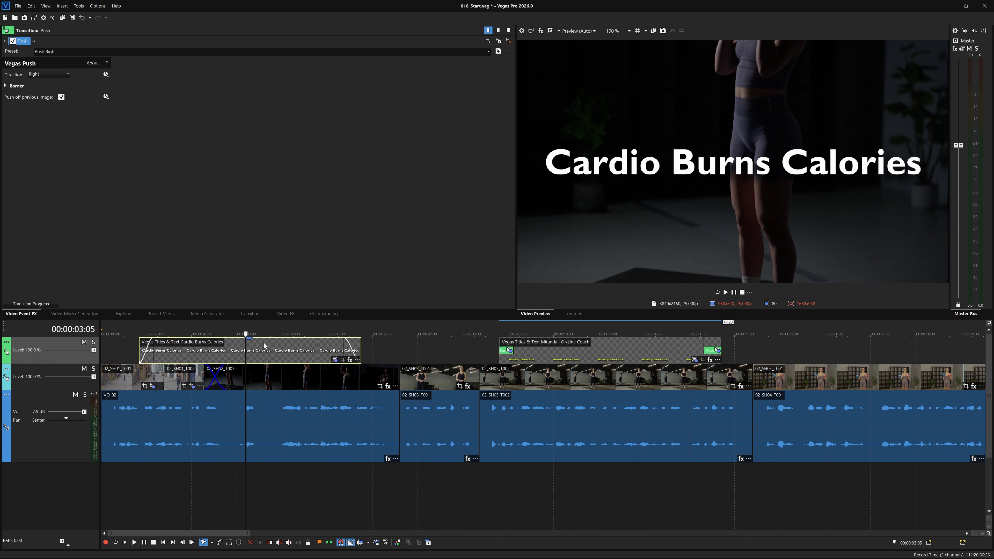
left_click_drag(264, 334, 159, 334)
left_click(286, 314)
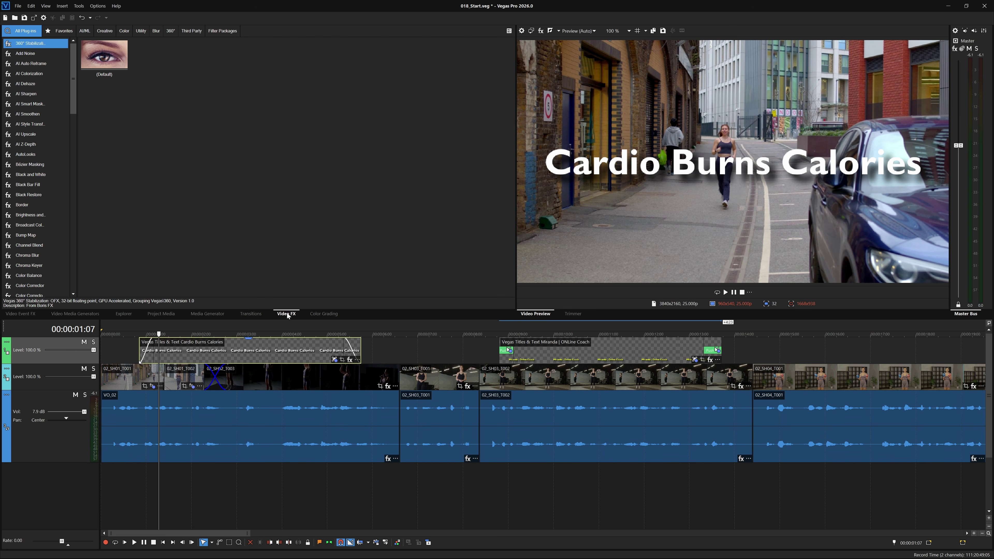
left_click_drag(74, 106, 60, 174)
left_click_drag(29, 205, 173, 354)
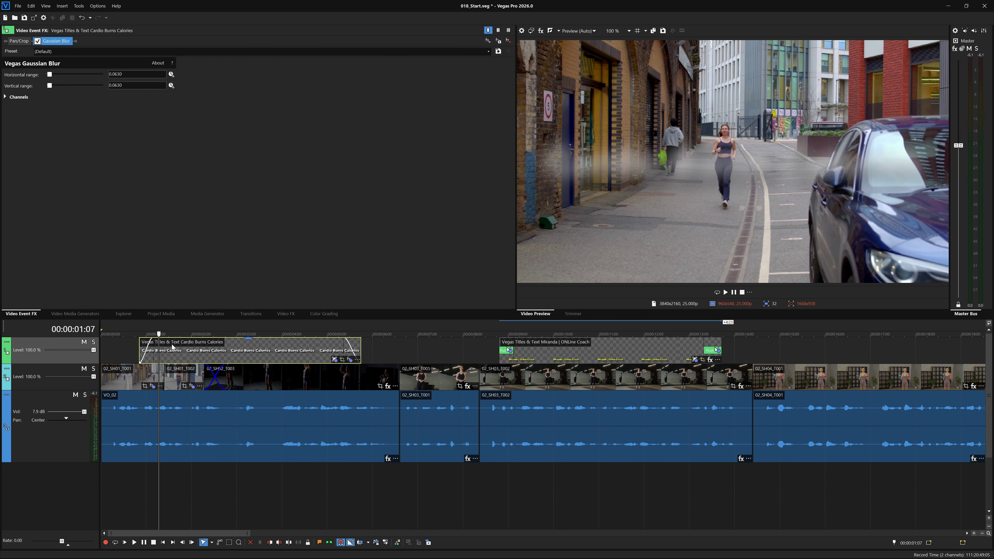
Set the title's Gaussian Blur to 0.1205 horizontal and 0.1295 vertical range, and enable animation for both parameters
left_click_drag(51, 75, 53, 86)
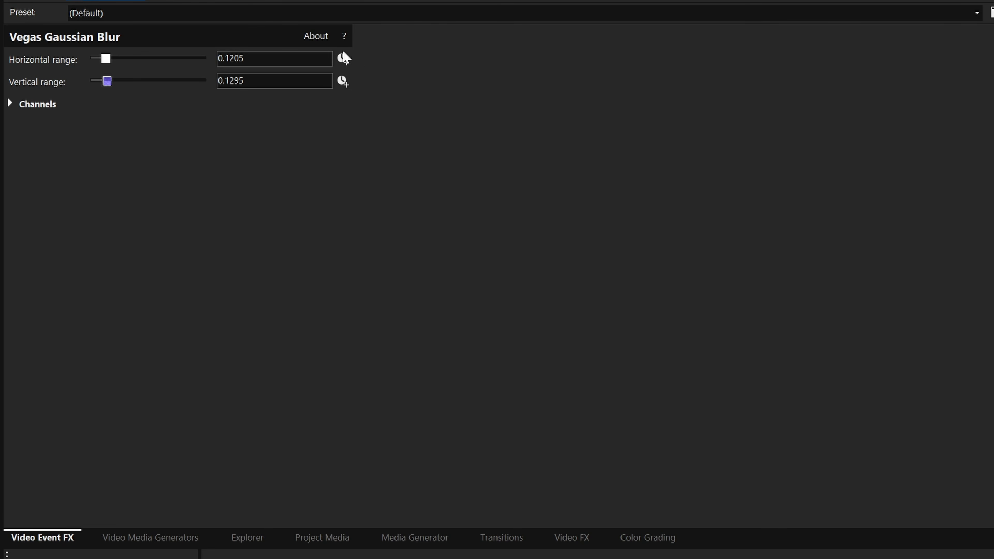
left_click(343, 81)
left_click(340, 54)
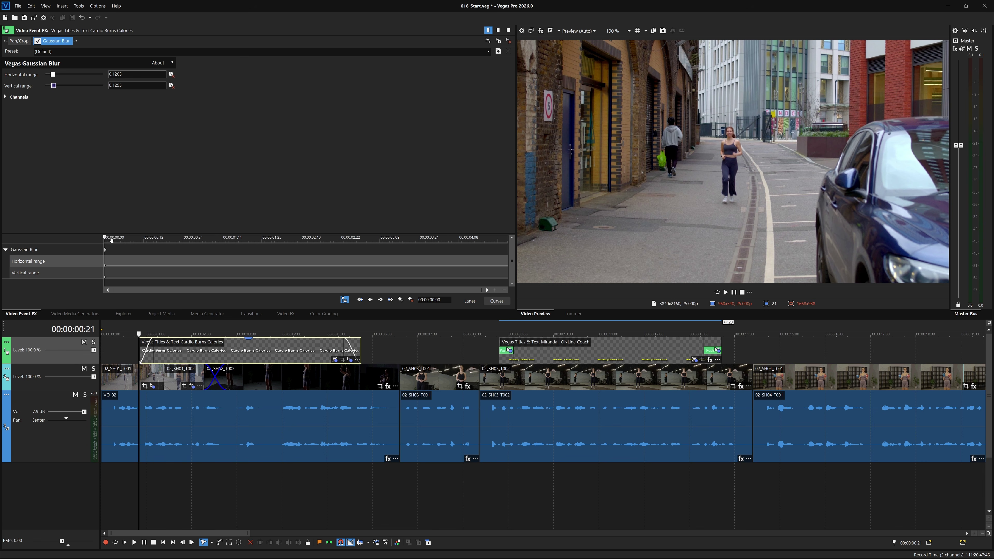
Keyframe both blur ranges to 0 near the end of the title's fade-in and scrub through the start to check it
left_click_drag(113, 247, 133, 254)
left_click_drag(53, 74, 21, 85)
left_click_drag(153, 334, 139, 334)
left_click_drag(150, 334, 168, 333)
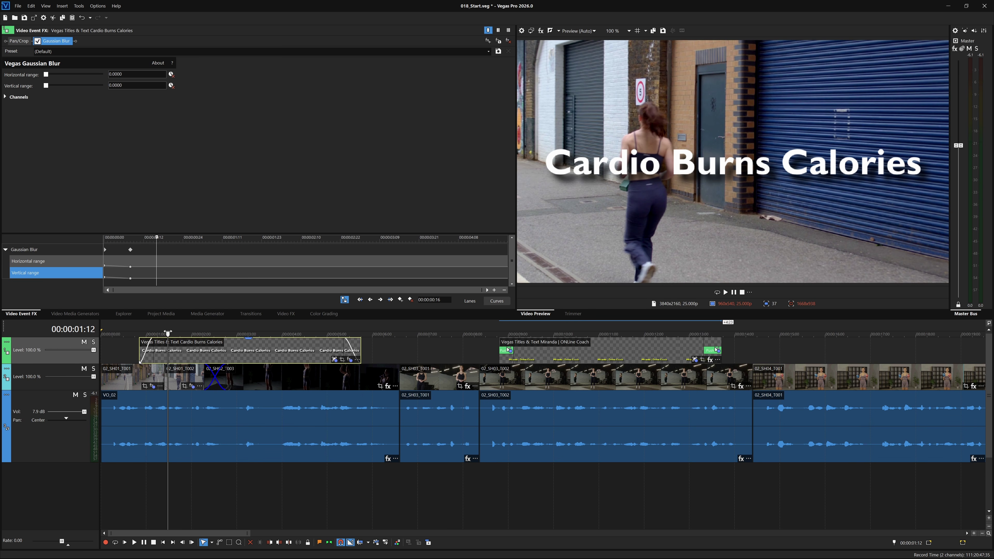
Add keyframes holding both blur ranges at 0 at 00:00:04:13 in the effect, near the start of the title's fade-out
left_click_drag(168, 333, 346, 327)
left_click(466, 262)
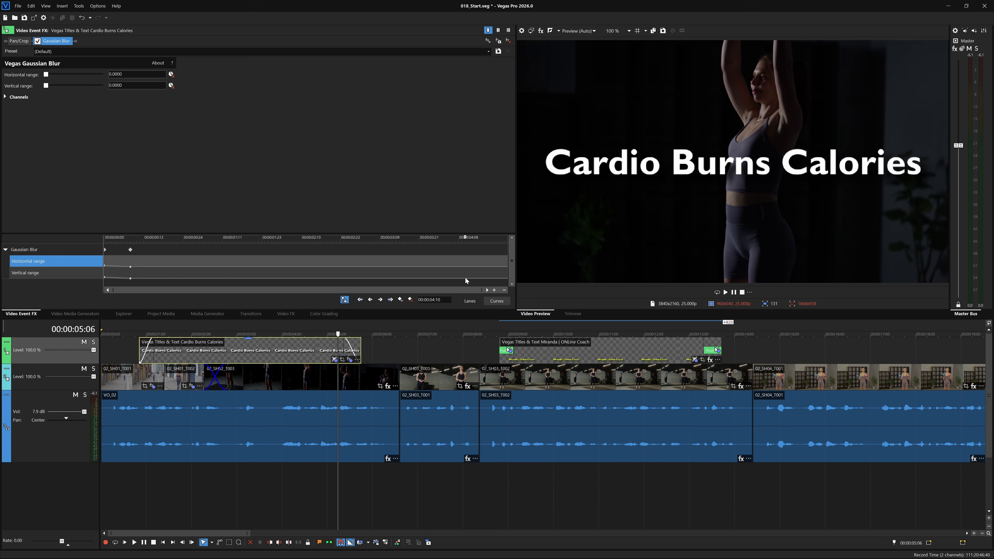
left_click(474, 262)
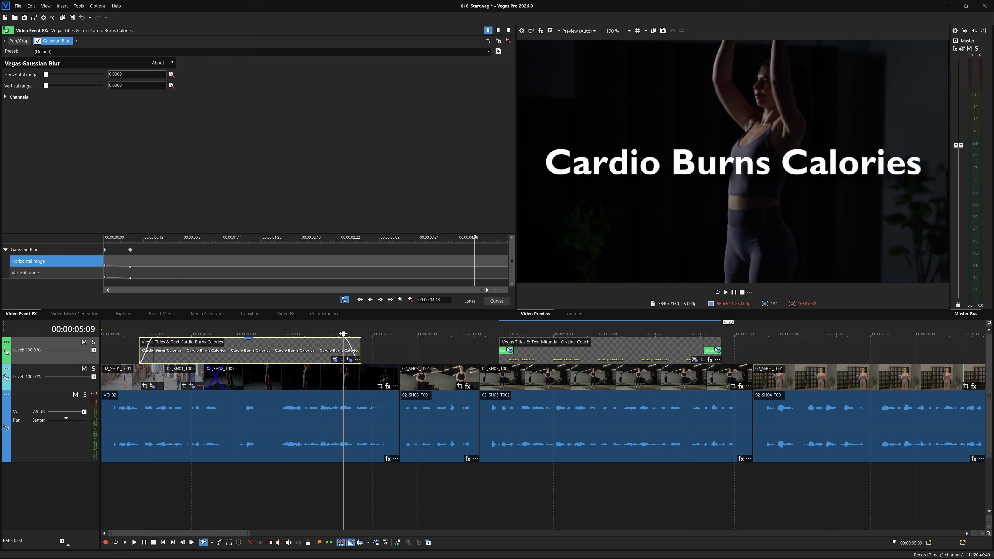
left_click(44, 273, "ctrl")
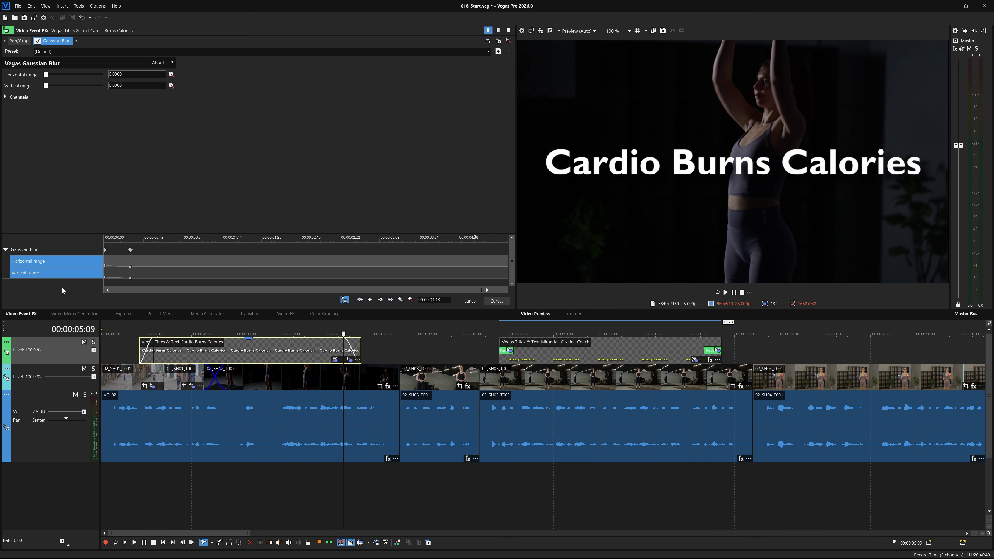
left_click(400, 300)
At the title's end, 00:00:04:23, keyframe the blur to about 0.15 horizontal and 0.14 vertical, and play the animation back
left_click_drag(476, 239, 507, 239)
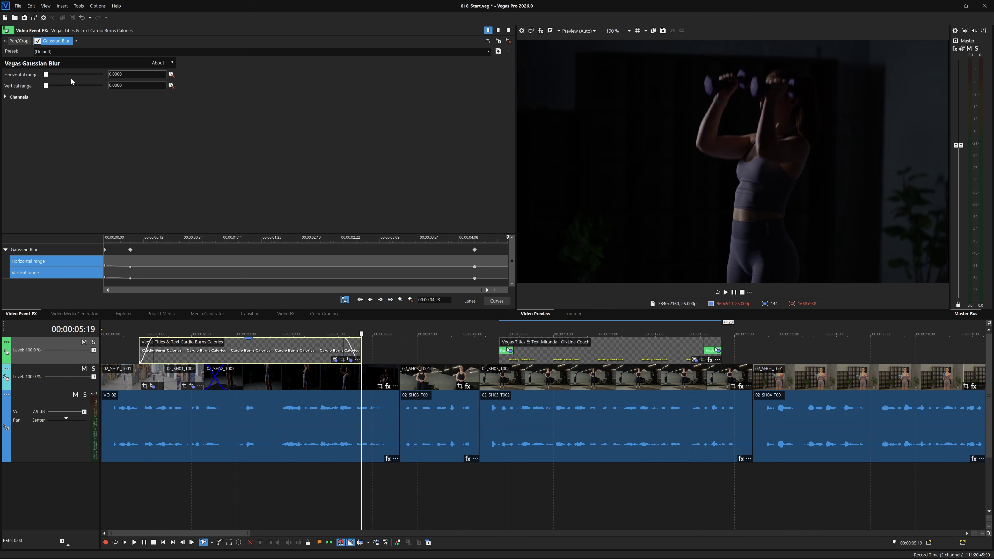
left_click_drag(45, 75, 48, 88)
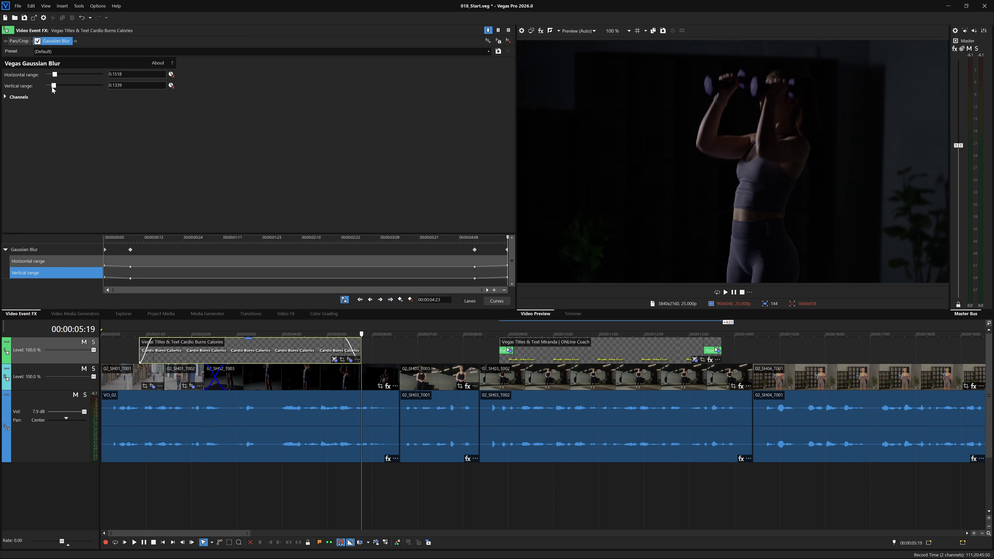
left_click_drag(361, 334, 102, 334)
key("space")
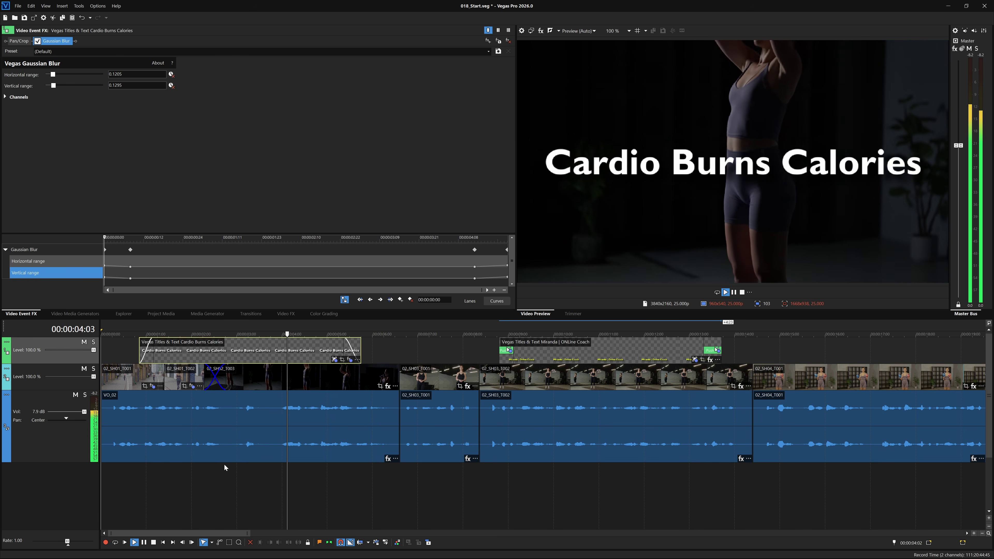
key("Return")
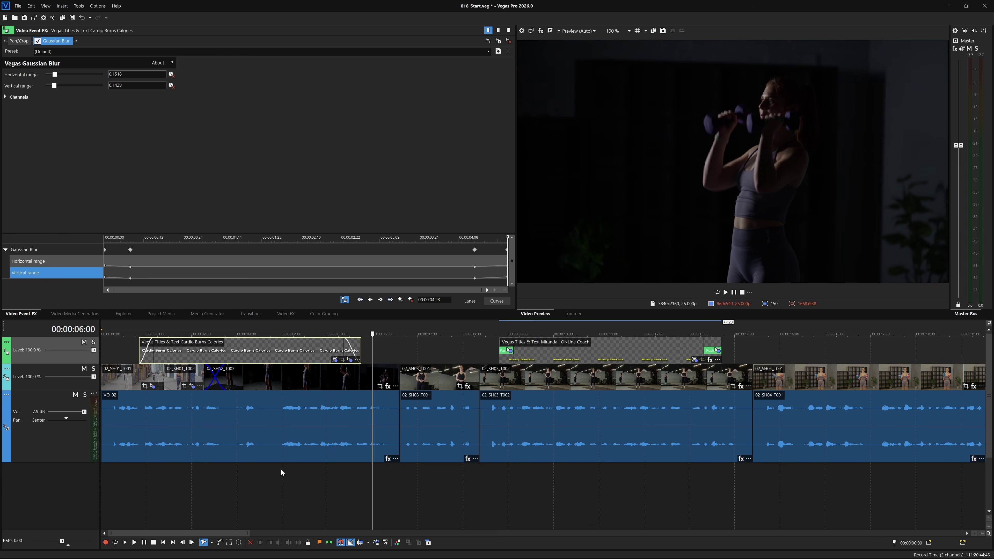
left_click_drag(372, 334, 149, 332)
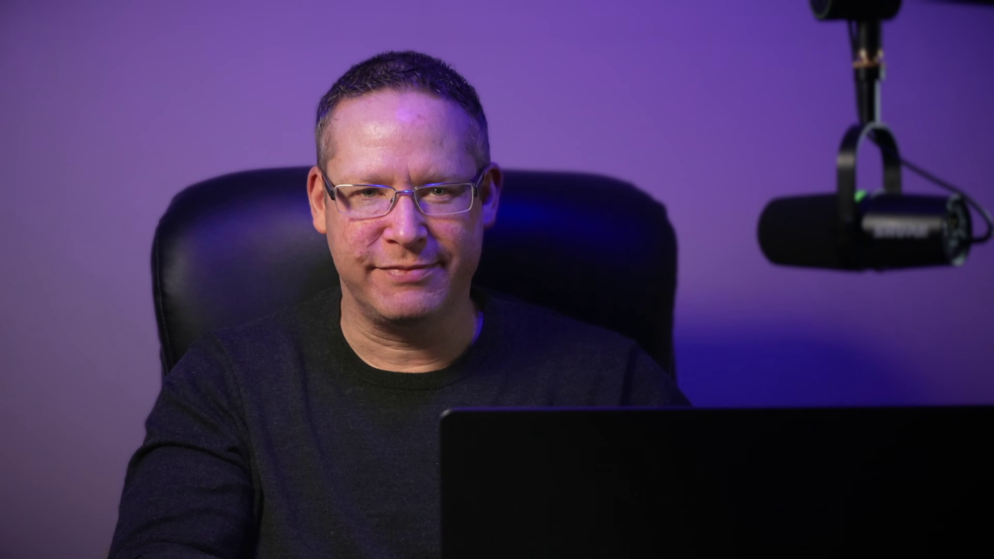